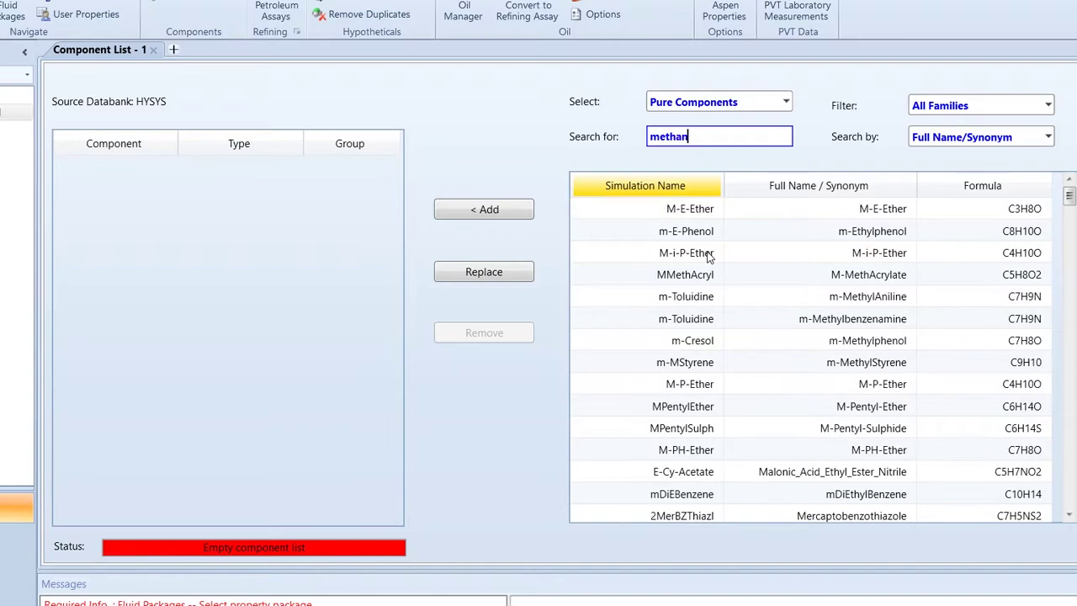
# Step: Add the pure components Methane and Oxygen to the component list
pyautogui.click(498, 210)
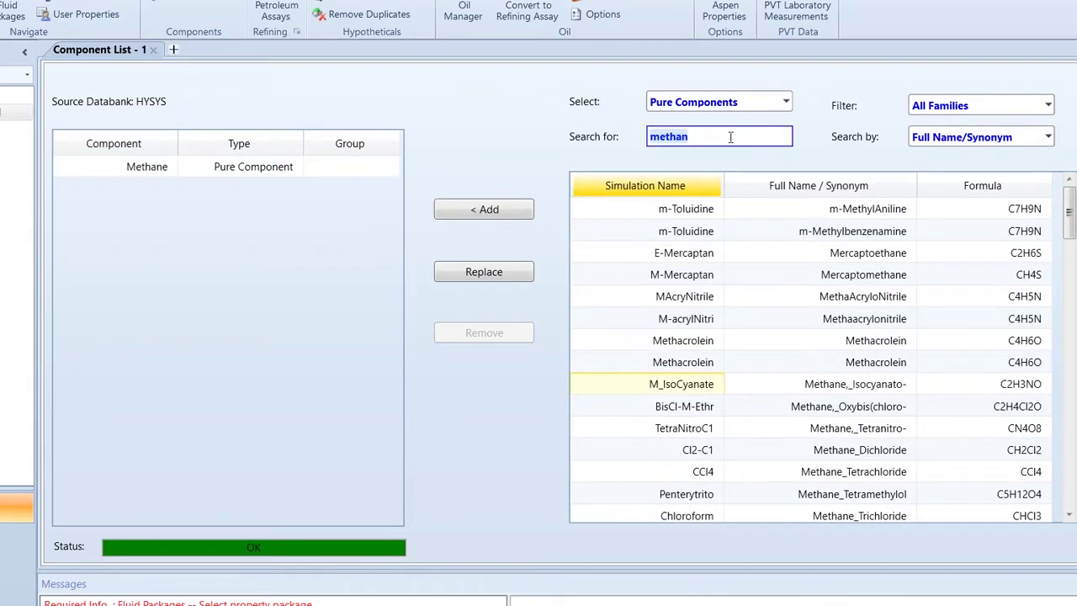
pyautogui.press('BackSpace')
pyautogui.write('o2')
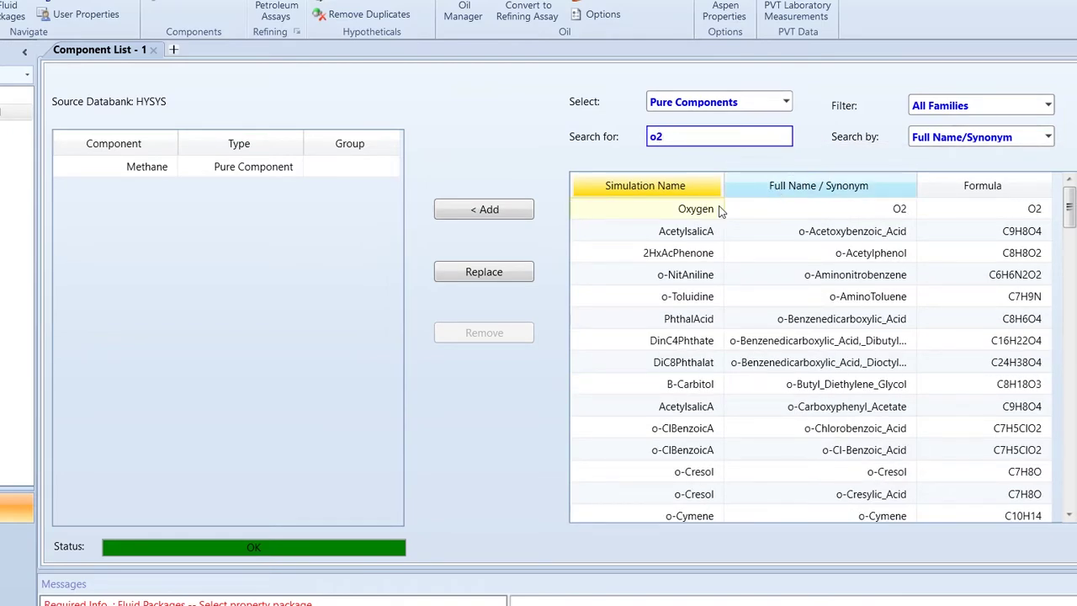
pyautogui.click(508, 210)
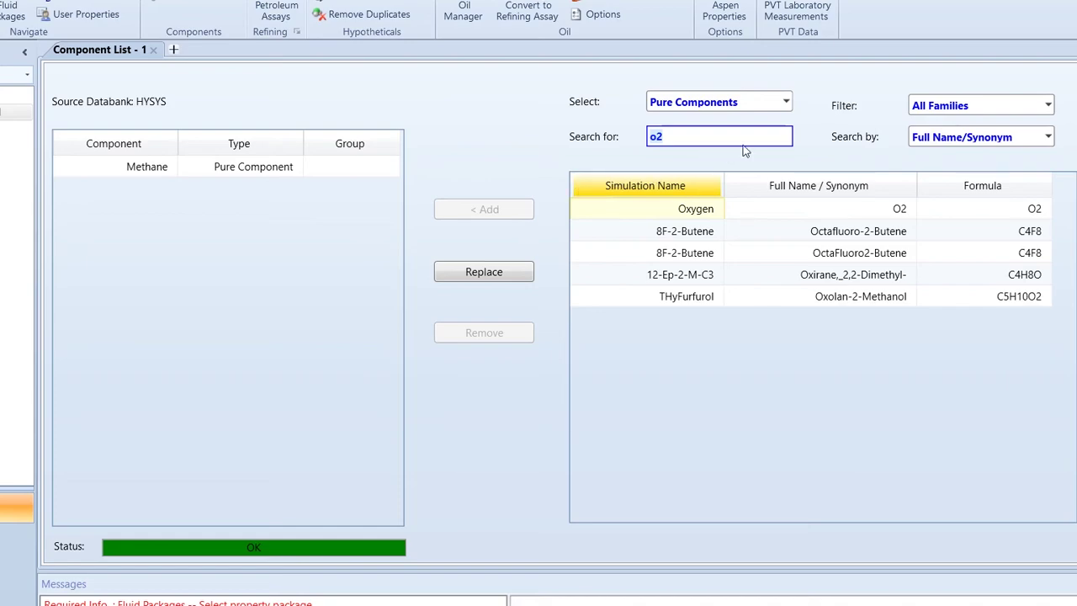
# Step: Search for CO2 and H2O and add both pure components to the component list
pyautogui.write('co2')
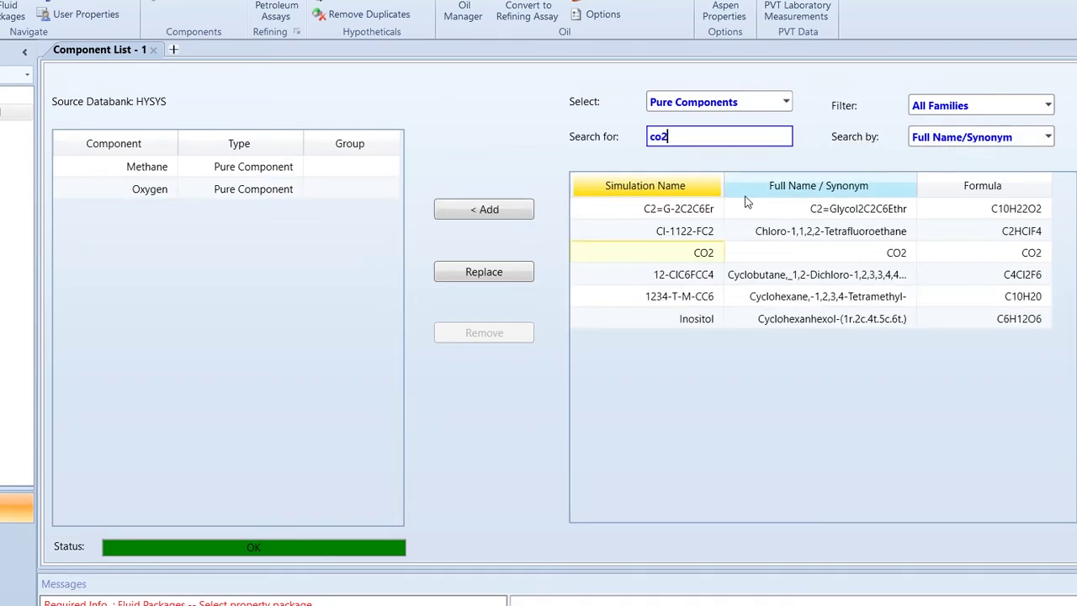
pyautogui.click(492, 210)
pyautogui.press('BackSpace')
pyautogui.press('BackSpace')
pyautogui.press('BackSpace')
pyautogui.write('h2')
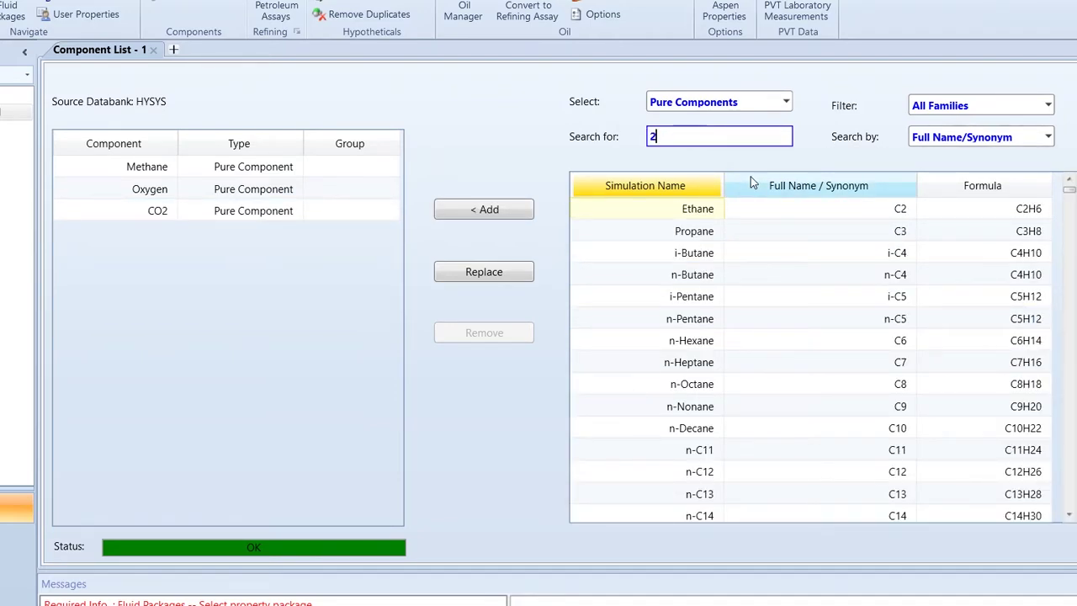
pyautogui.write('o')
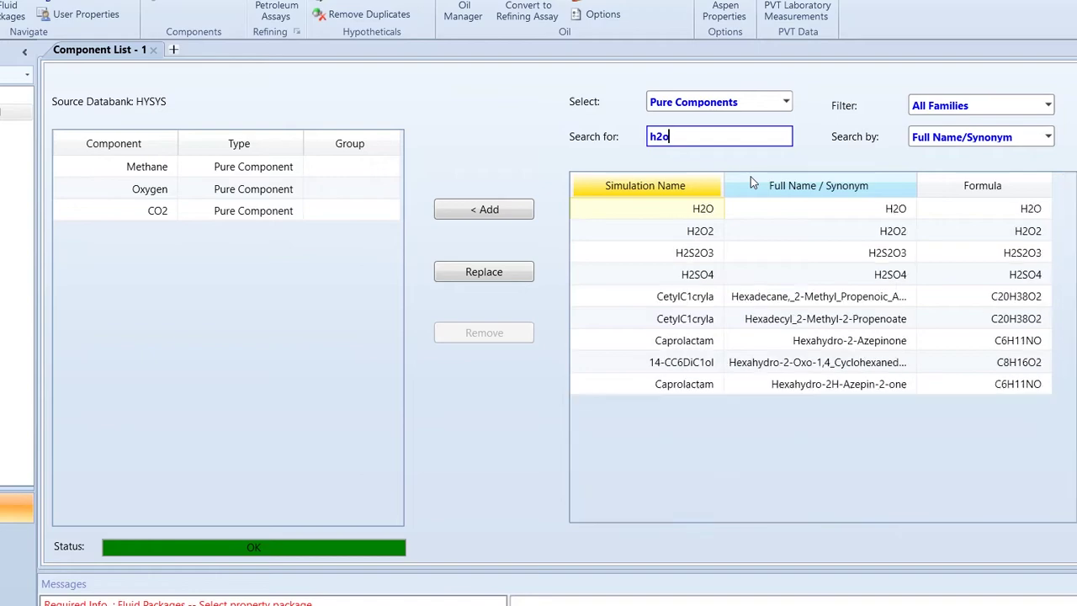
pyautogui.click(455, 218)
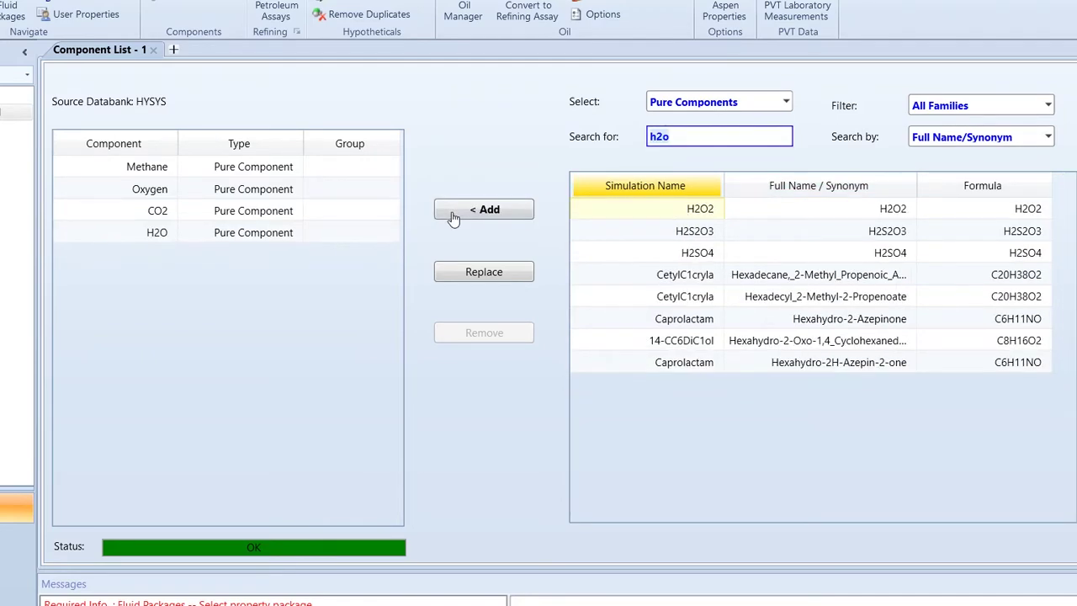
# Step: Add a fluid package for Component List - 1 and assign it the Peng-Robinson property package
pyautogui.click(17, 128)
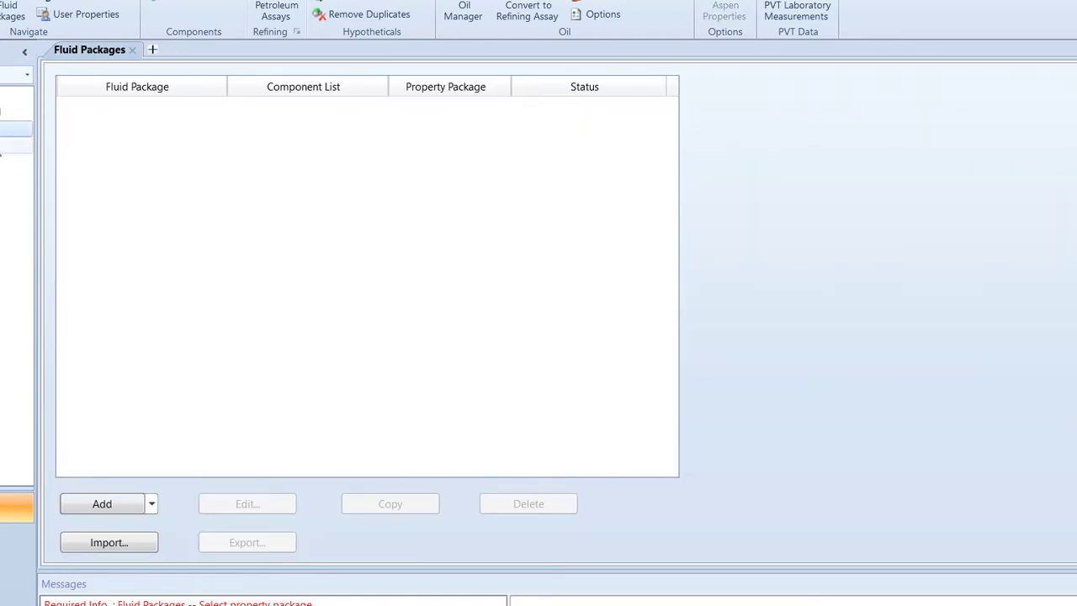
pyautogui.click(108, 503)
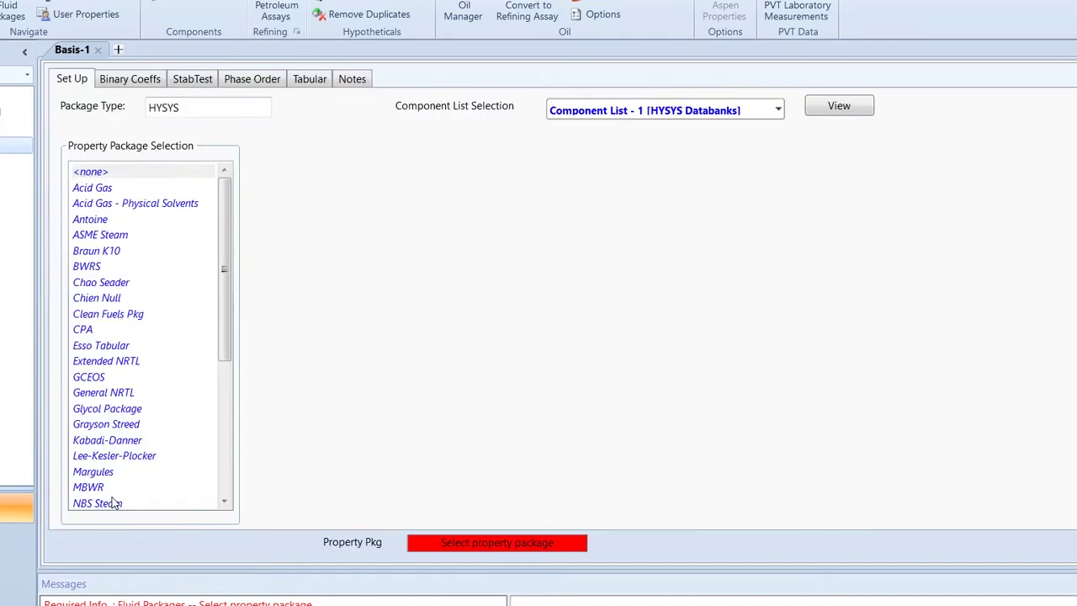
pyautogui.scroll(-2, 108, 459)
pyautogui.click(110, 439)
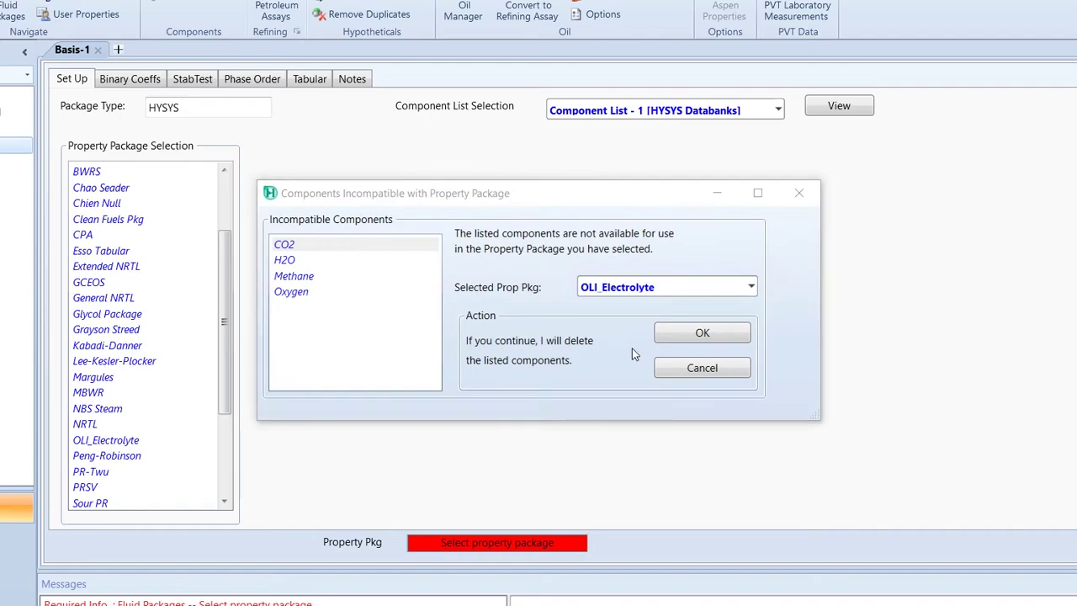
pyautogui.click(729, 366)
pyautogui.click(131, 459)
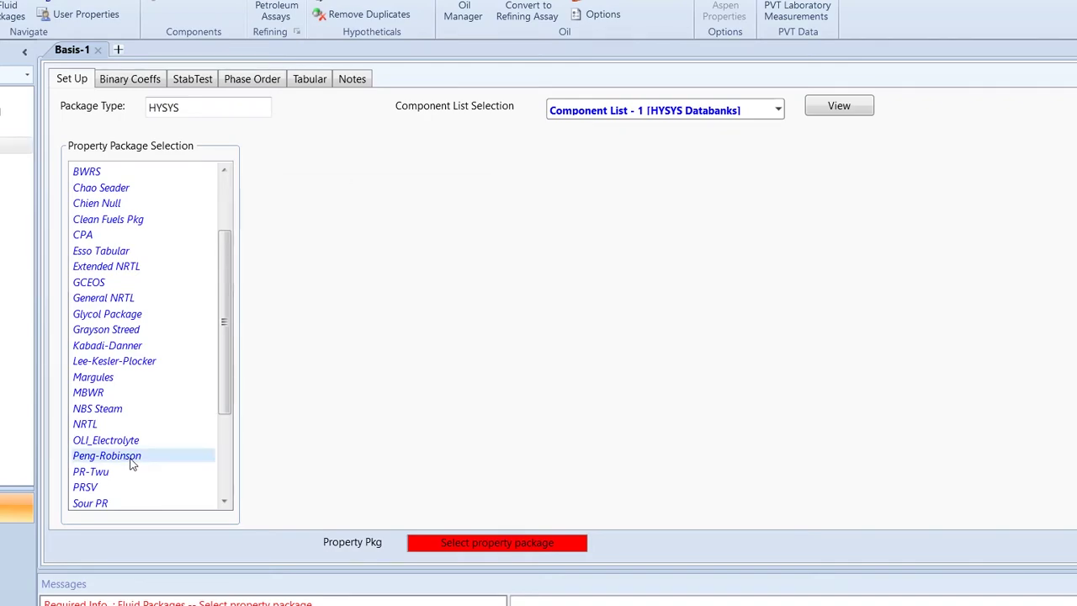
# Step: Create a reaction set and add a HYSYS Conversion reaction to it
pyautogui.click(17, 194)
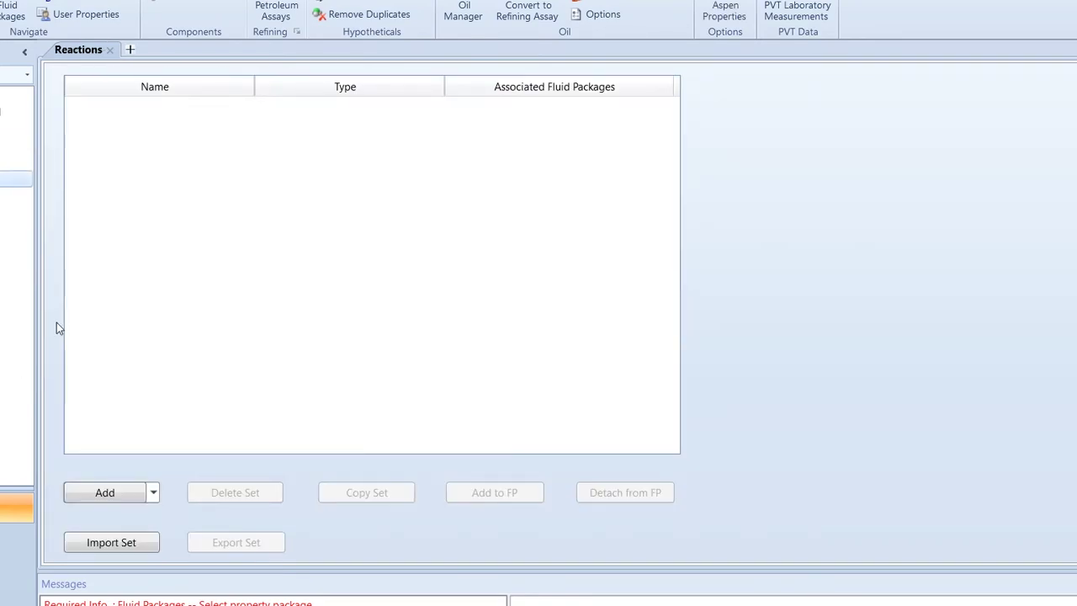
pyautogui.click(103, 491)
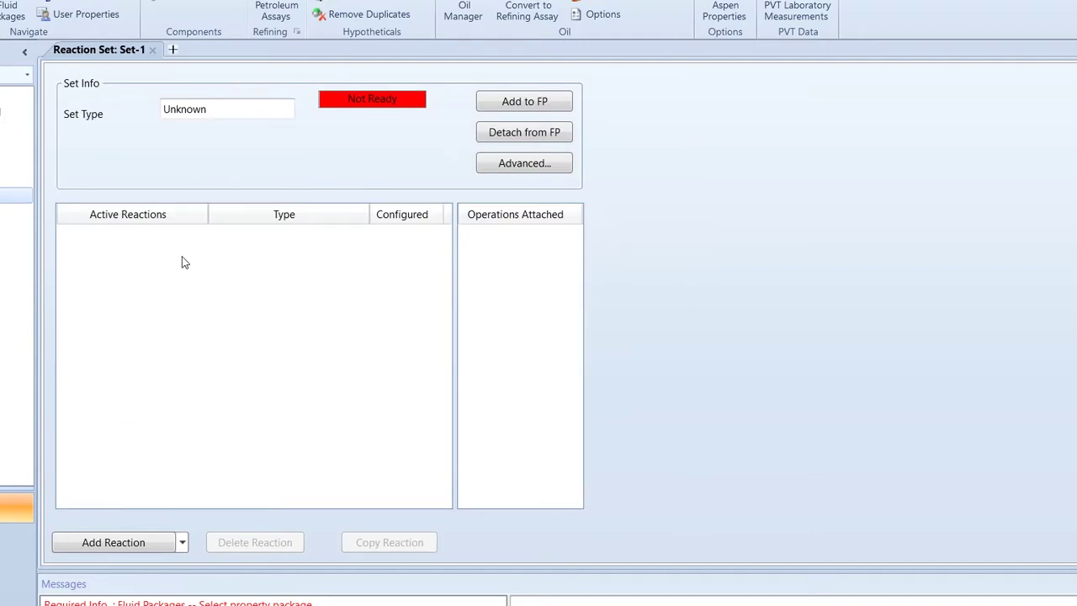
pyautogui.click(124, 546)
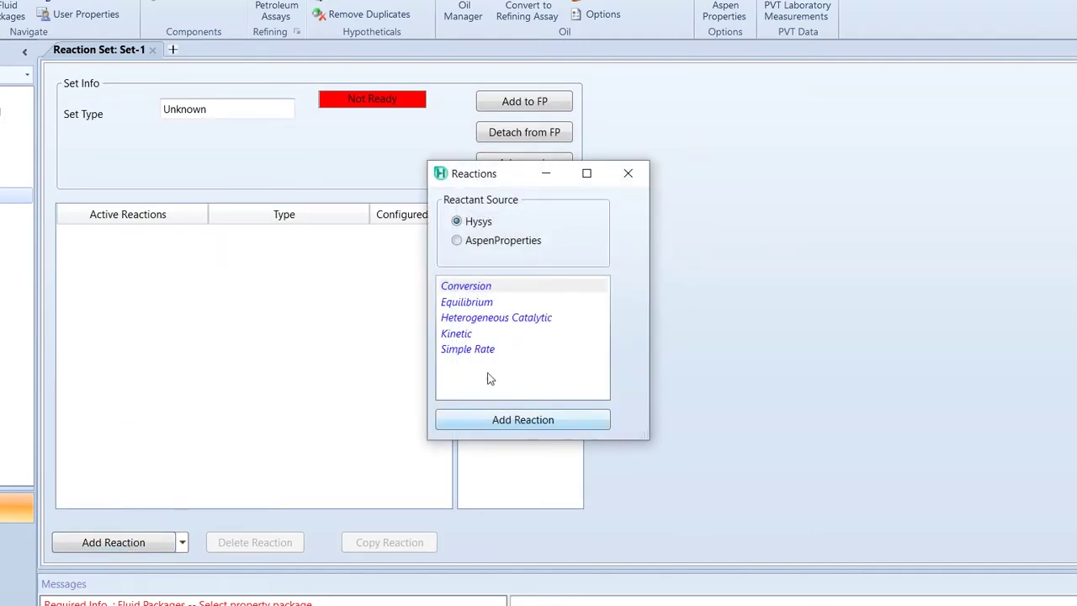
pyautogui.click(532, 418)
pyautogui.click(627, 173)
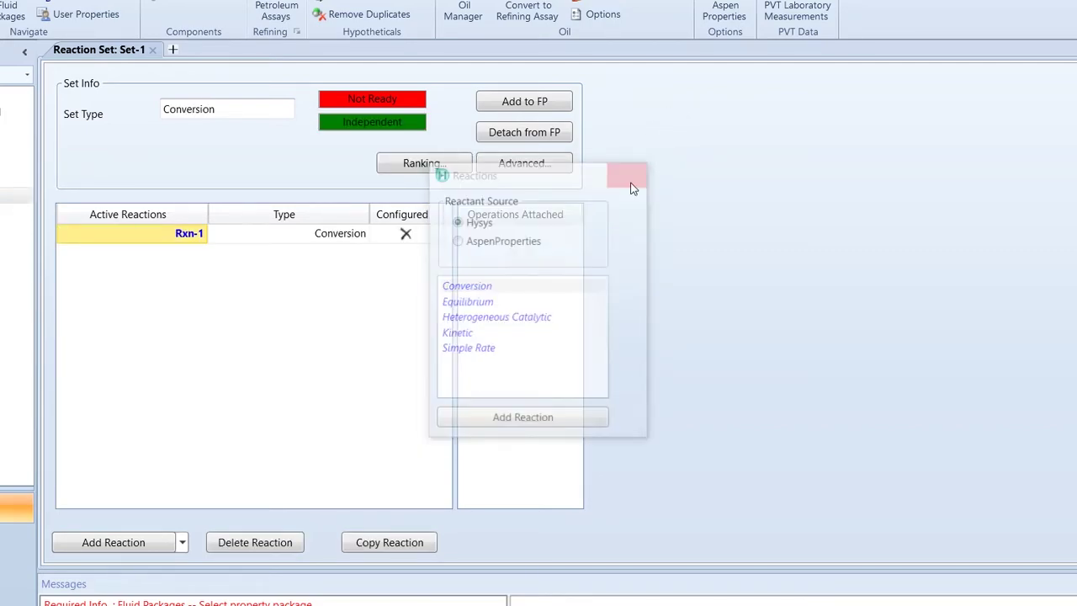
# Step: Open reaction Rxn-1 and add Methane, Oxygen, CO2 and H2O as its stoichiometry components
pyautogui.doubleClick(190, 236)
pyautogui.click(84, 77)
pyautogui.click(94, 76)
pyautogui.click(74, 107)
pyautogui.click(74, 92)
pyautogui.click(94, 93)
pyautogui.click(60, 127)
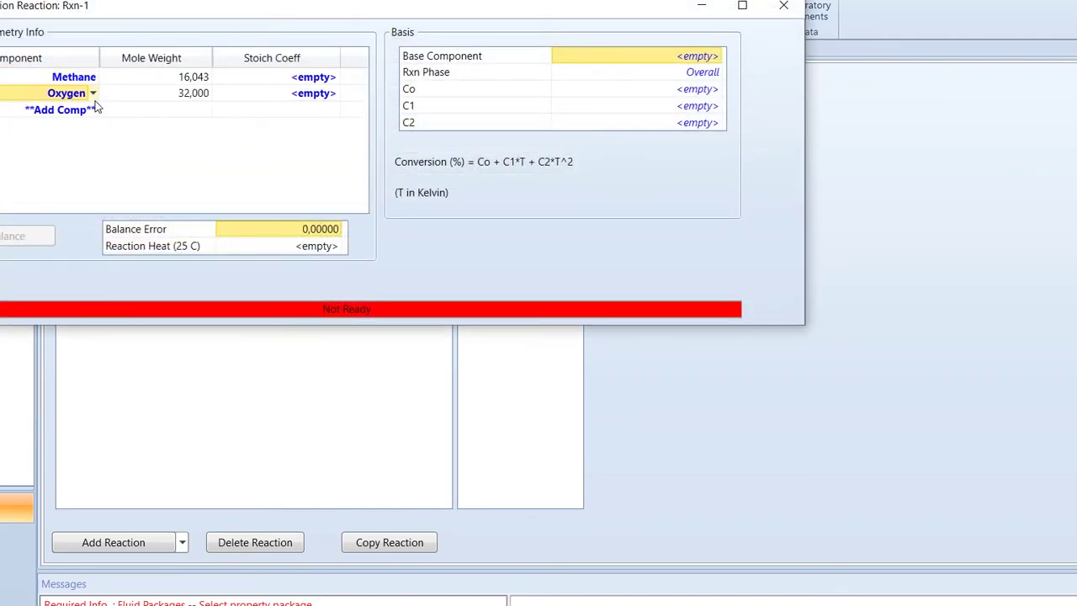
pyautogui.click(74, 110)
pyautogui.click(94, 110)
pyautogui.click(61, 140)
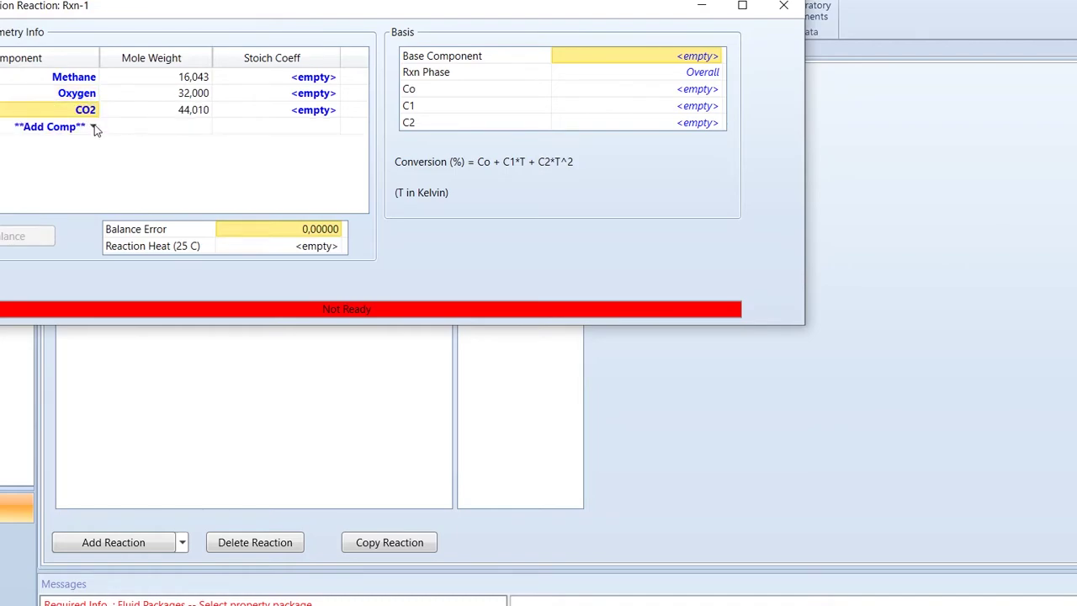
pyautogui.click(74, 126)
pyautogui.click(95, 126)
pyautogui.click(64, 153)
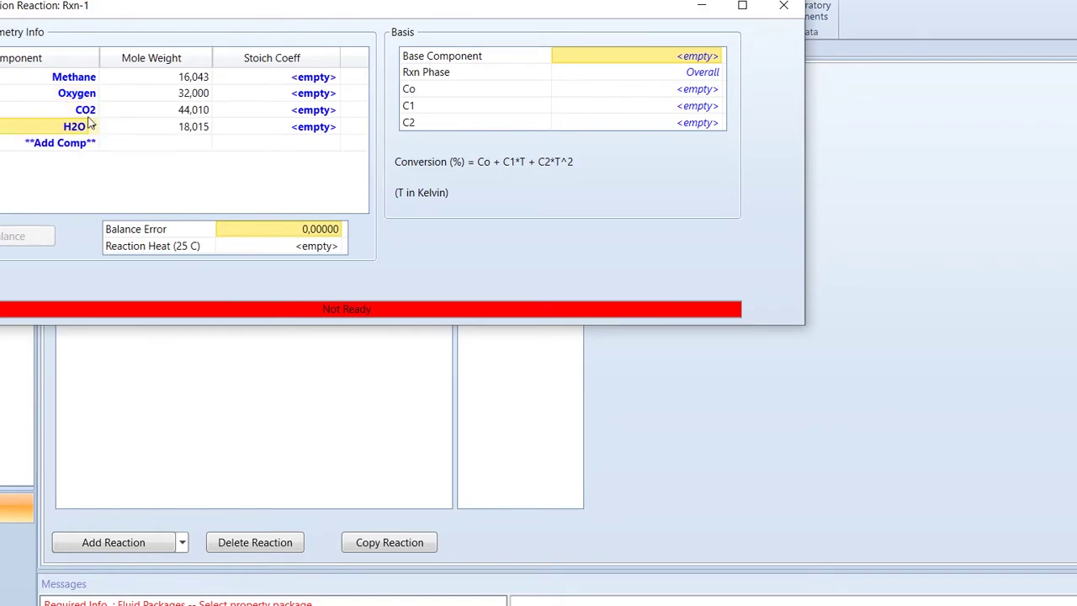
# Step: Enter the stoichiometric coefficients: Methane -1, Oxygen -2, CO2 1 and H2O 2
pyautogui.click(91, 79)
pyautogui.moveTo(307, 128); pyautogui.dragTo(313, 111)
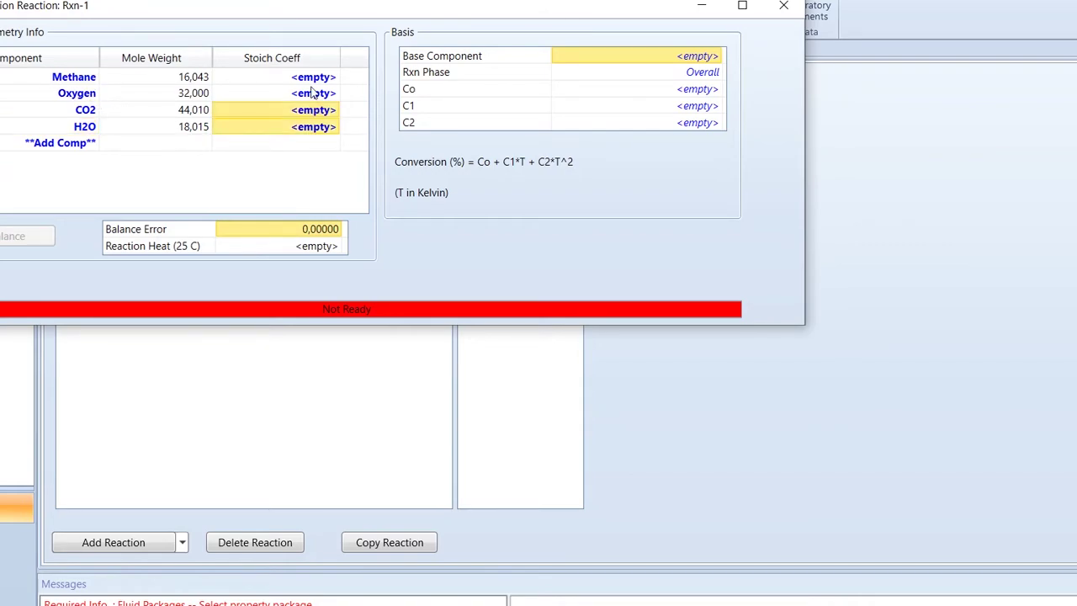
pyautogui.click(311, 77)
pyautogui.write('-2')
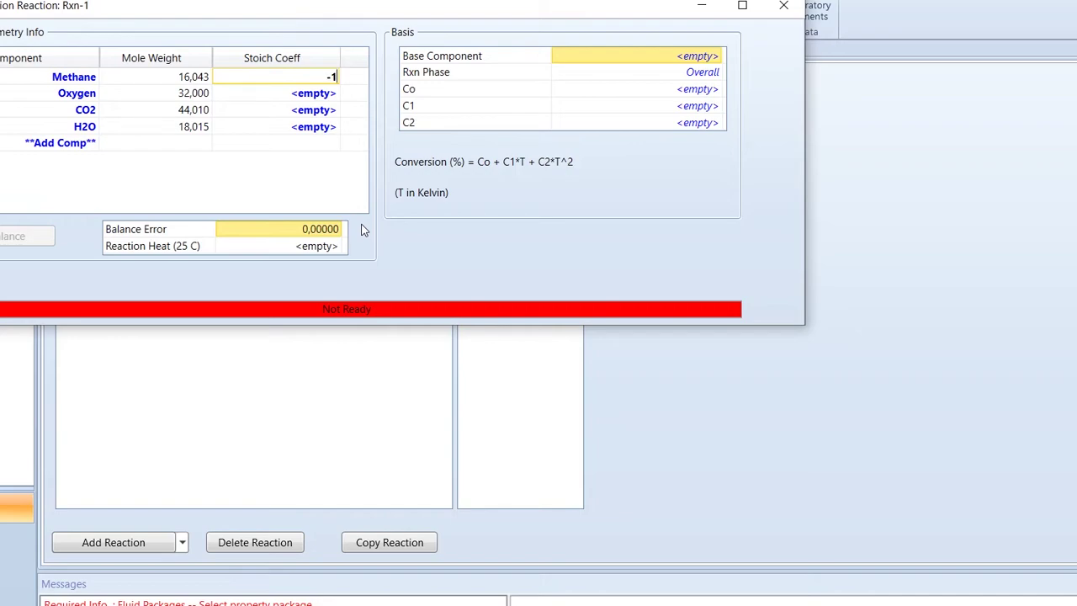
pyautogui.press('Return')
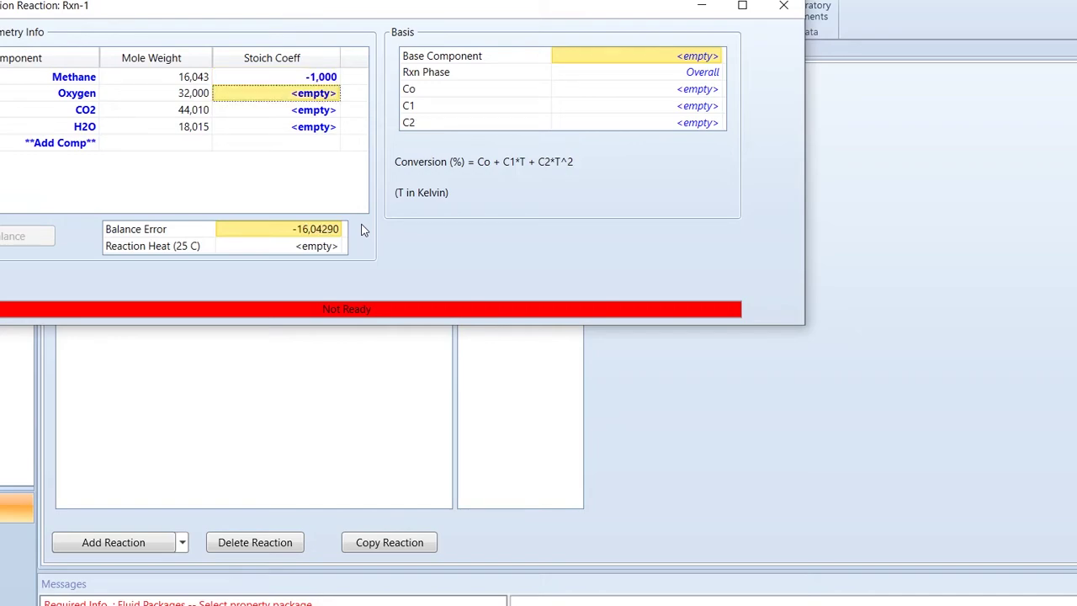
pyautogui.write('-')
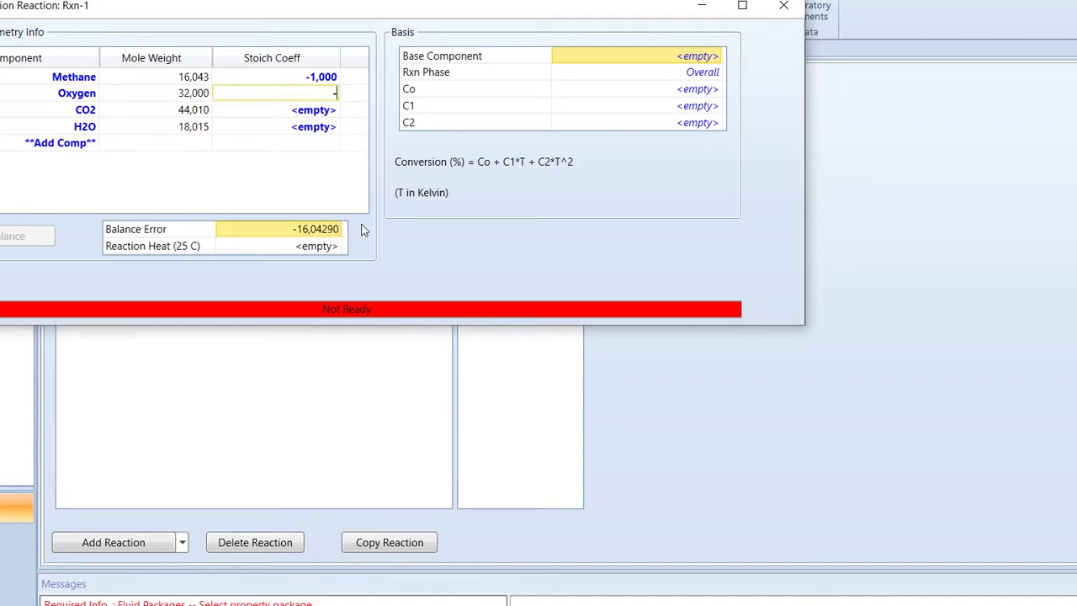
pyautogui.press('Return')
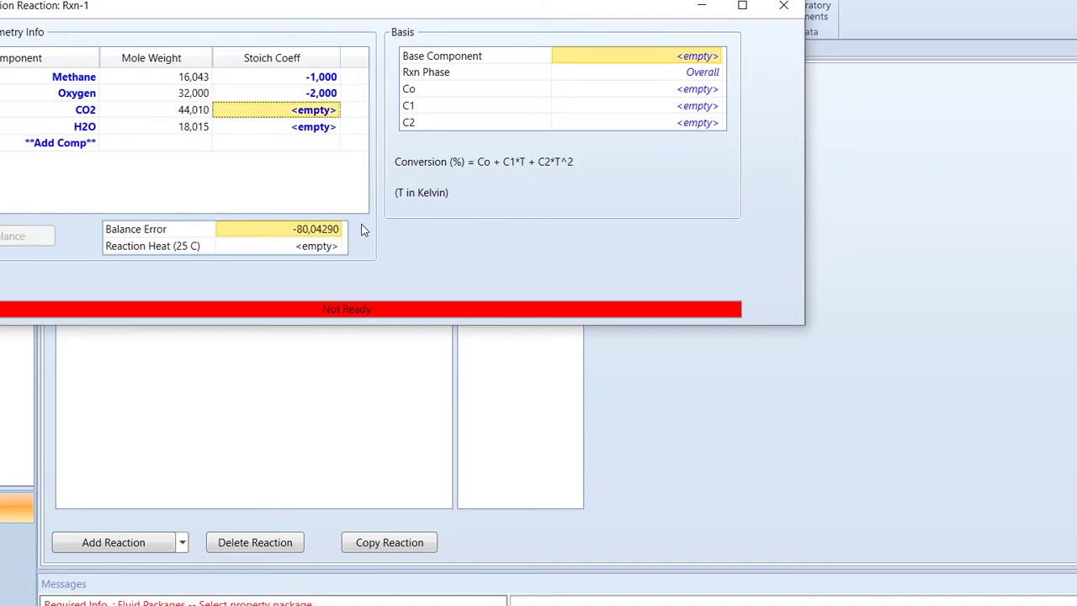
pyautogui.write('1')
pyautogui.press('Return')
pyautogui.write('2')
pyautogui.press('Return')
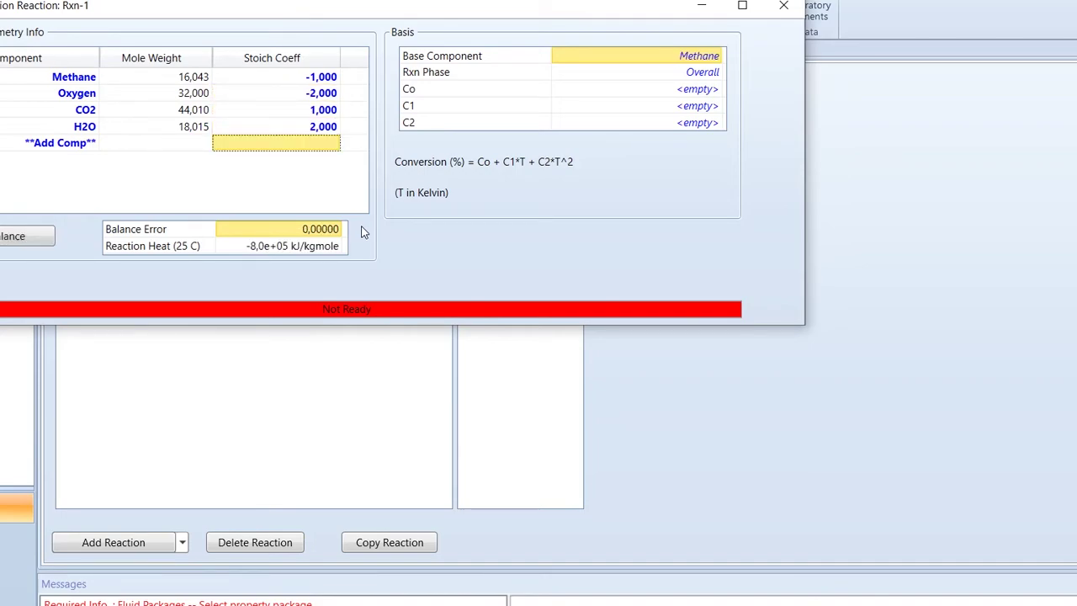
# Step: Set the conversion coefficient Co of Rxn-1 to 90 and close the reaction window
pyautogui.click(688, 90)
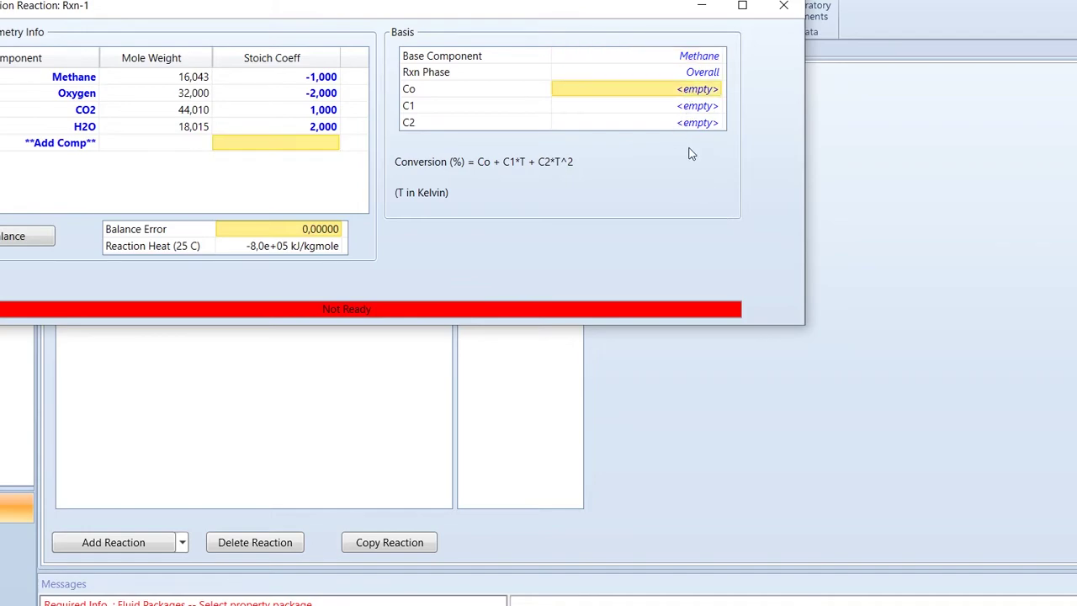
pyautogui.write('90')
pyautogui.press('Return')
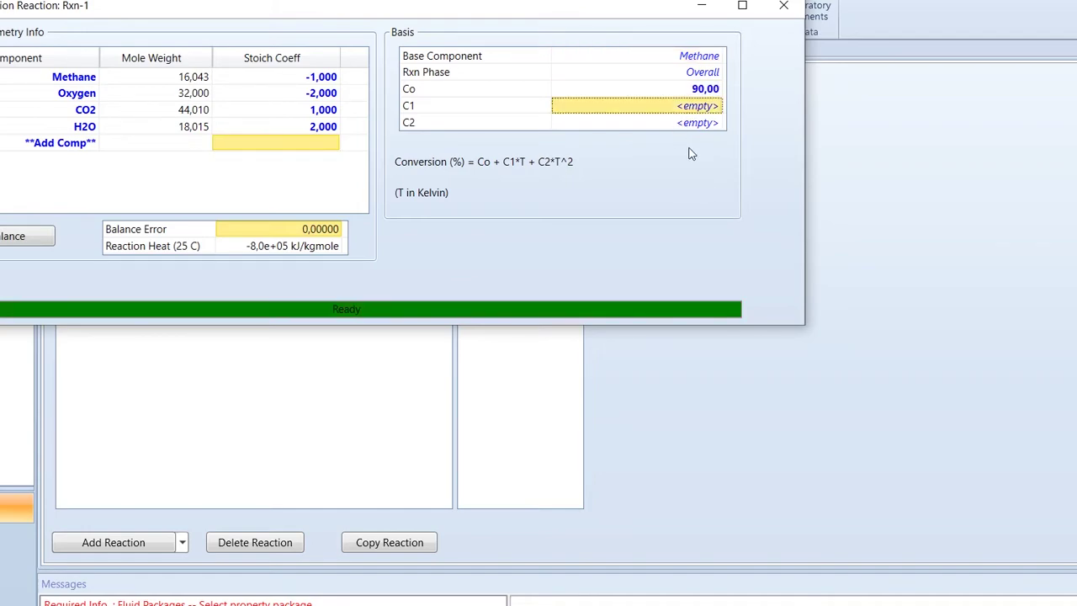
pyautogui.click(784, 6)
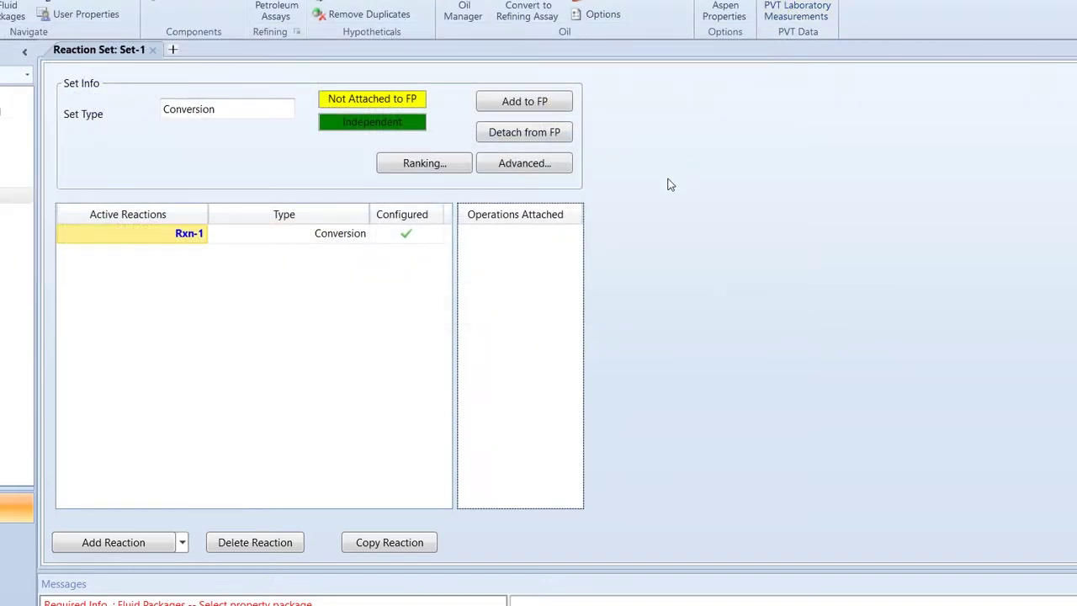
# Step: Attach the conversion reaction set to the Basis-1 fluid package
pyautogui.click(522, 101)
pyautogui.click(499, 432)
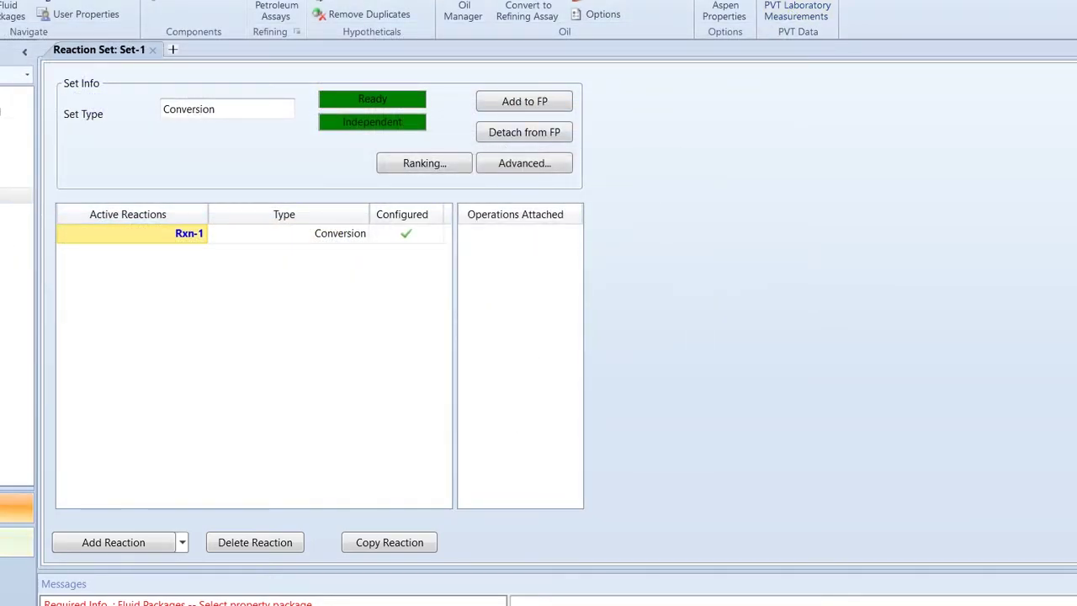
# Step: Enter the simulation environment and place a Conversion Reactor on the flowsheet
pyautogui.click(17, 508)
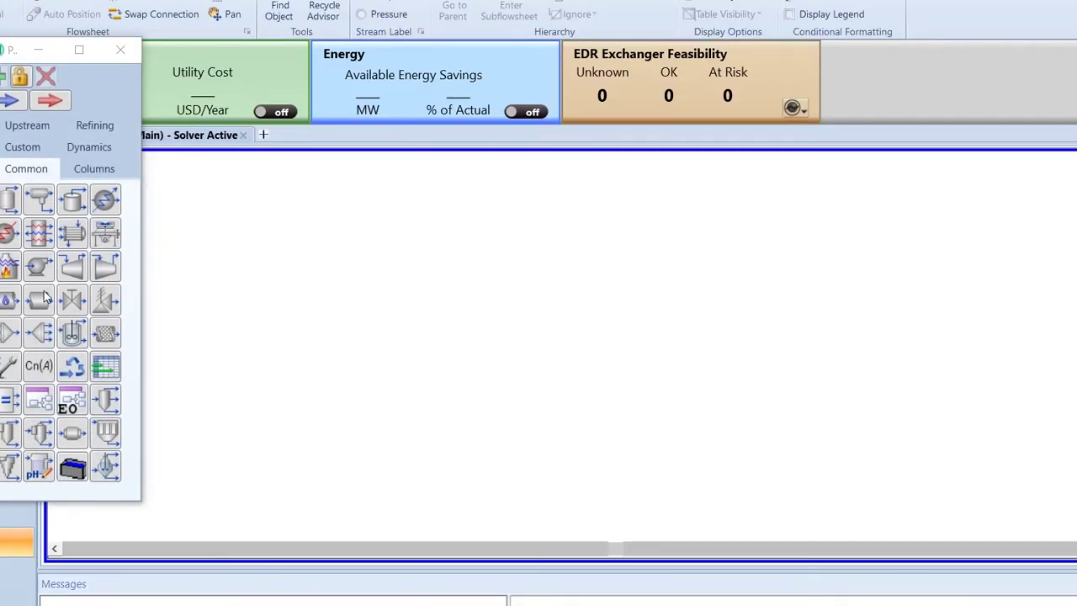
pyautogui.click(87, 170)
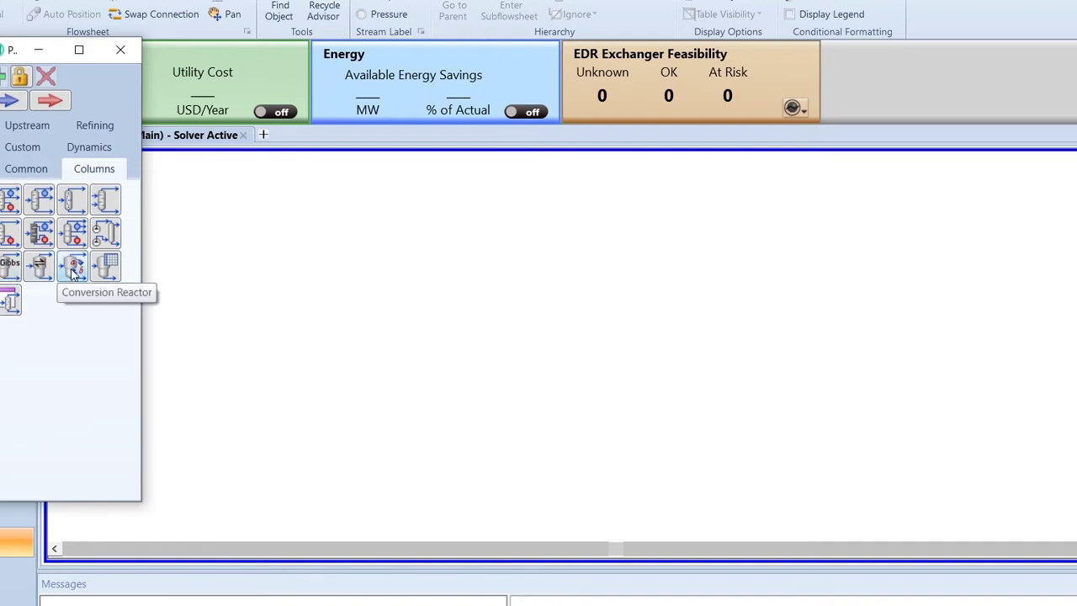
pyautogui.moveTo(73, 271); pyautogui.dragTo(445, 443)
# Step: Open the conversion reactor CRV-100 and connect two inlet streams named CH4 and O2
pyautogui.doubleClick(473, 355)
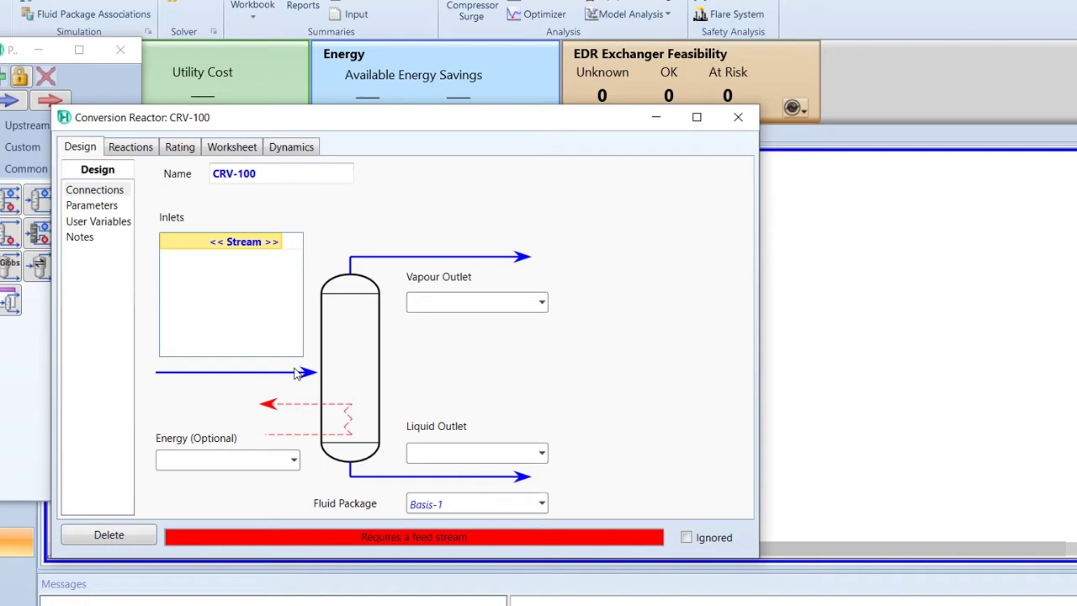
pyautogui.write('c')
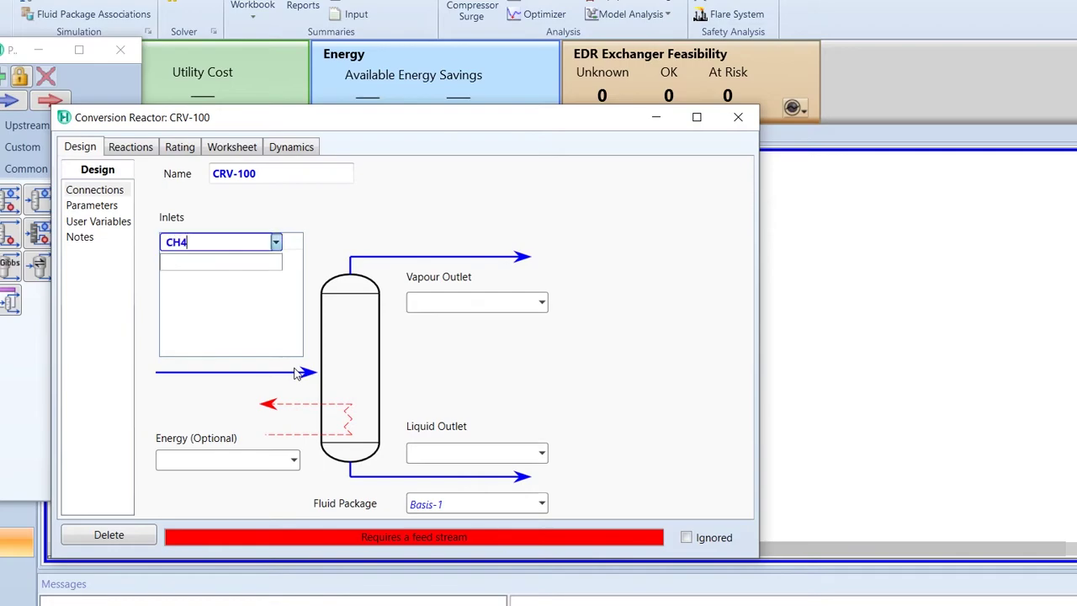
pyautogui.press('Return')
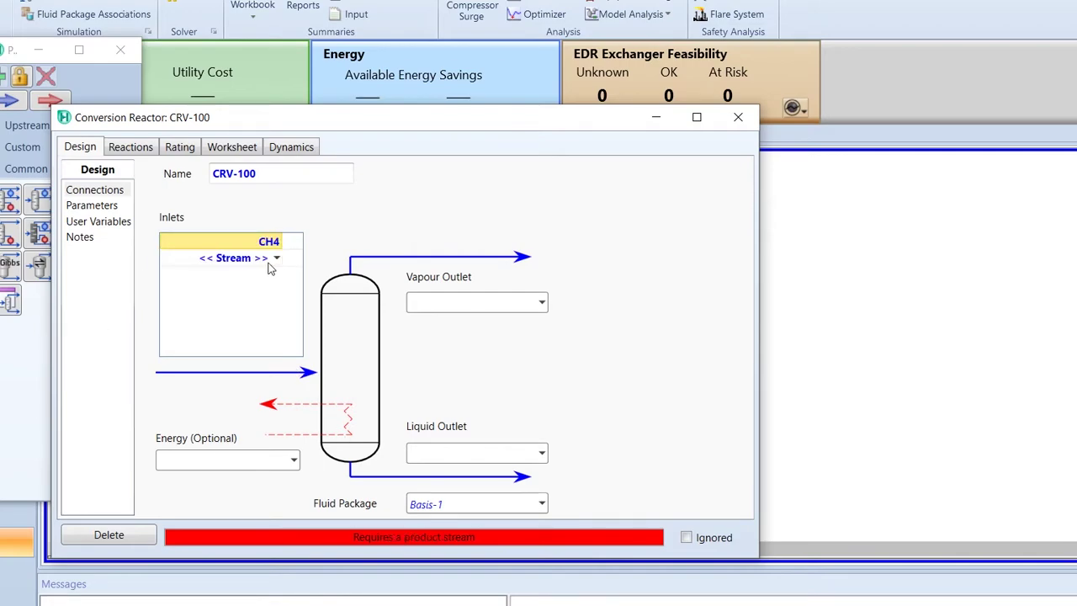
pyautogui.click(255, 266)
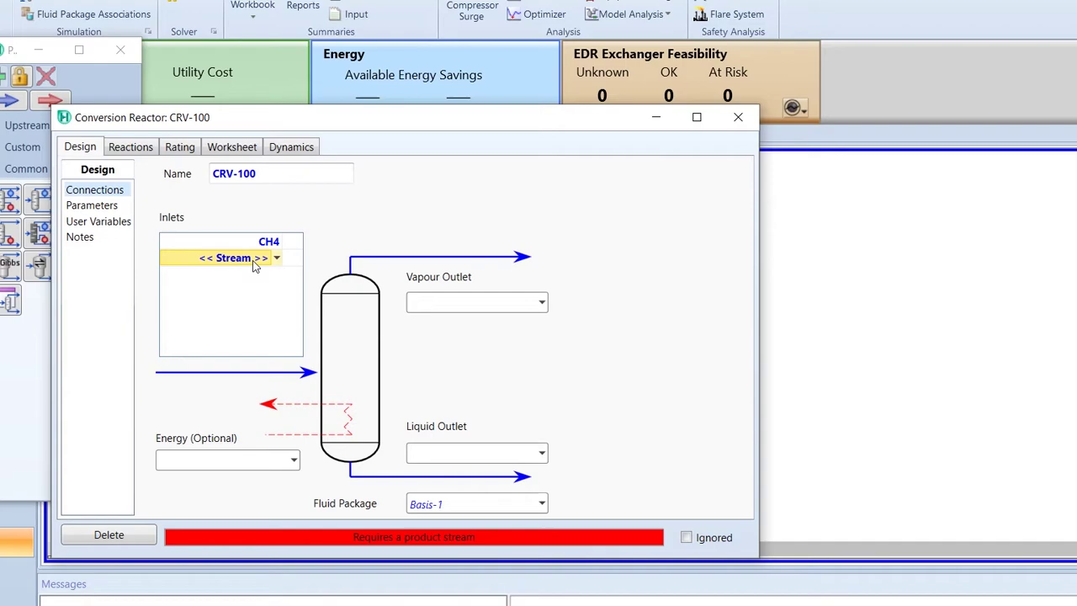
pyautogui.write('O')
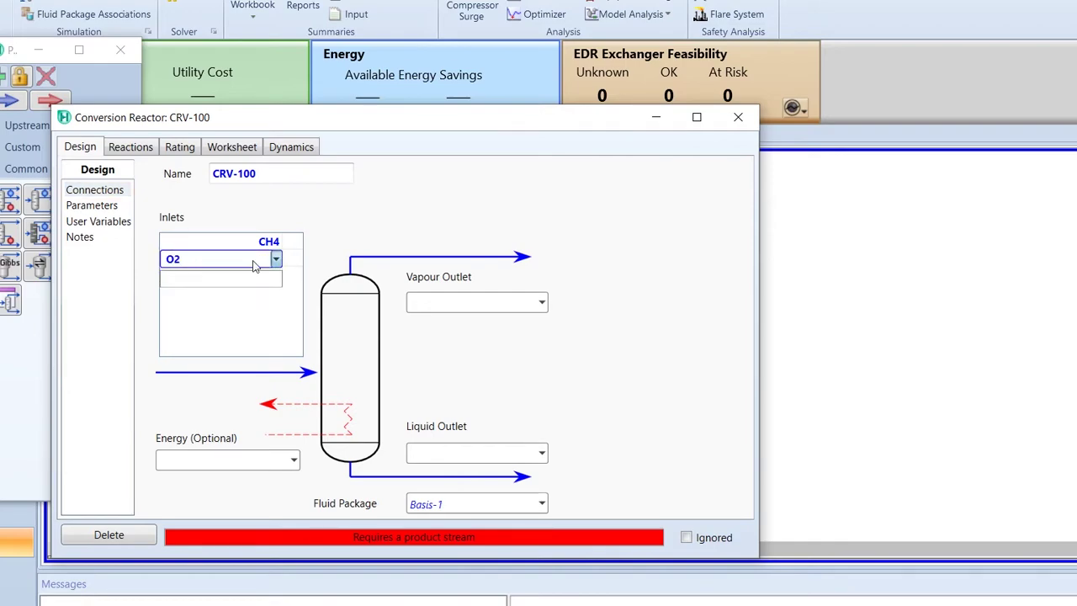
pyautogui.write('2')
pyautogui.press('Return')
# Step: Name the reactor's vapour outlet stream "vapor product" and its liquid outlet stream "liquid product"
pyautogui.click(465, 301)
pyautogui.write('vapor')
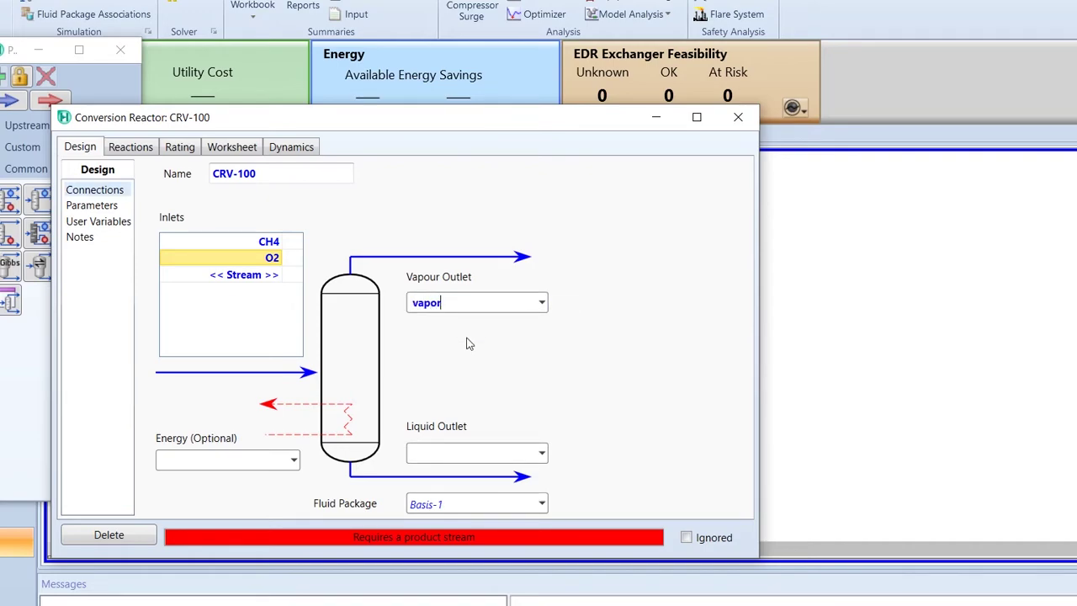
pyautogui.write(' product')
pyautogui.press('Return')
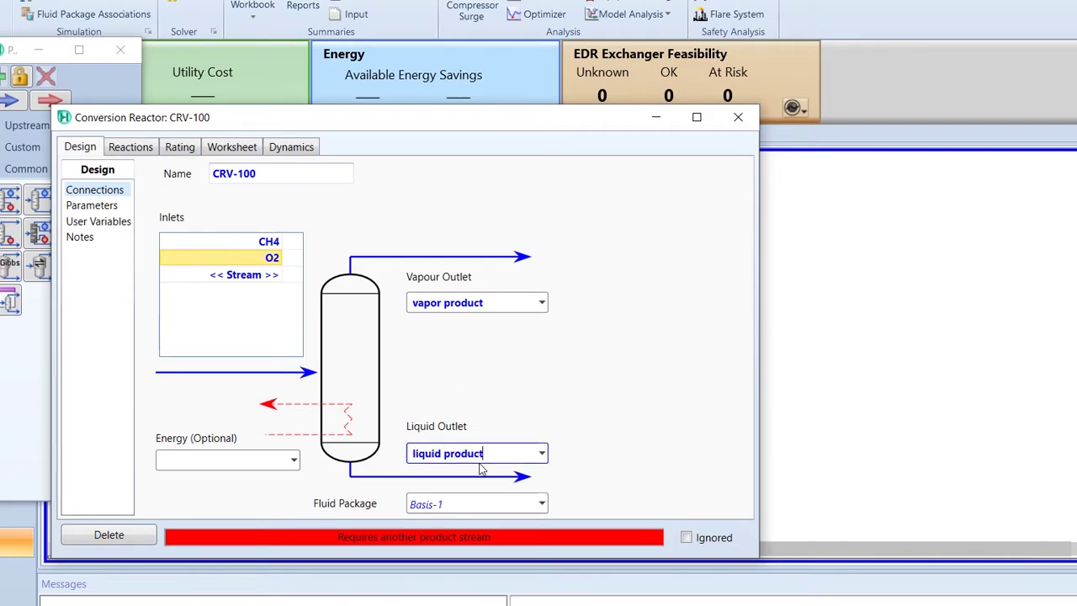
pyautogui.press('Return')
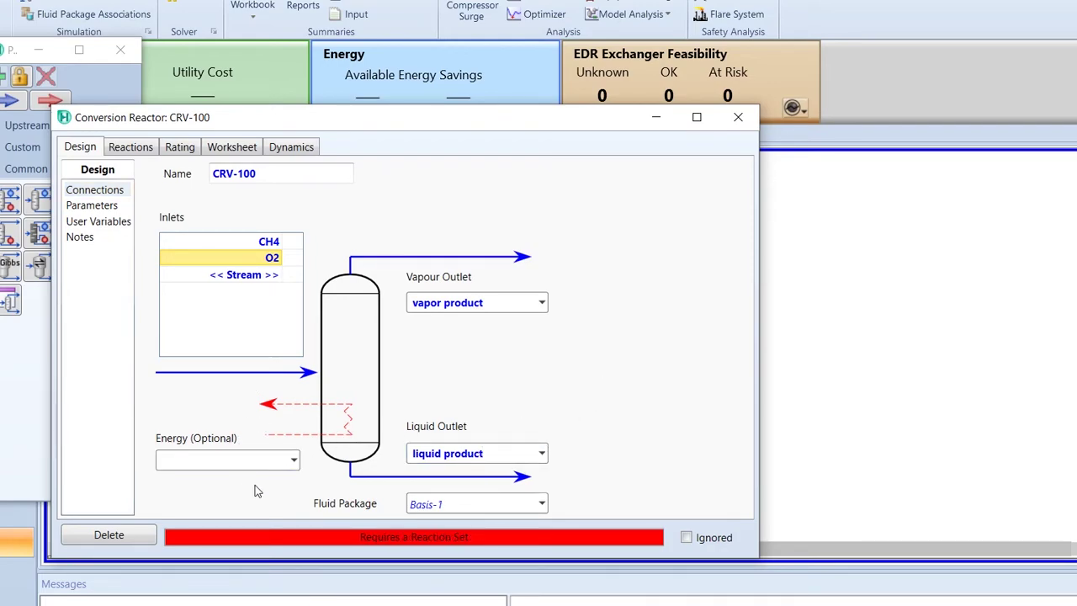
# Step: Assign the reaction set Set-1 to the conversion reactor
pyautogui.click(148, 147)
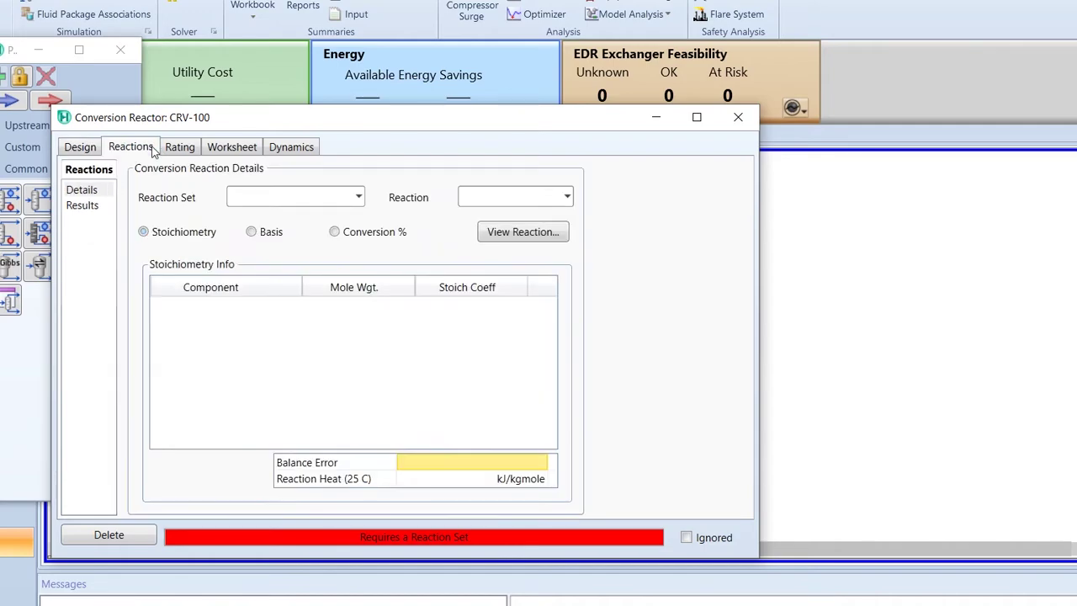
pyautogui.click(361, 199)
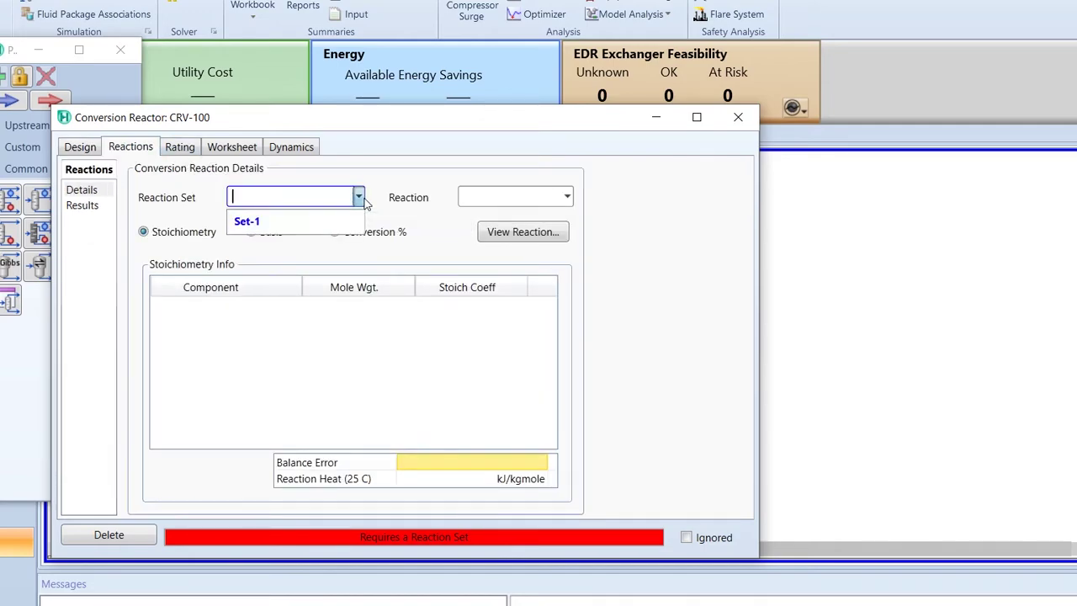
pyautogui.click(318, 218)
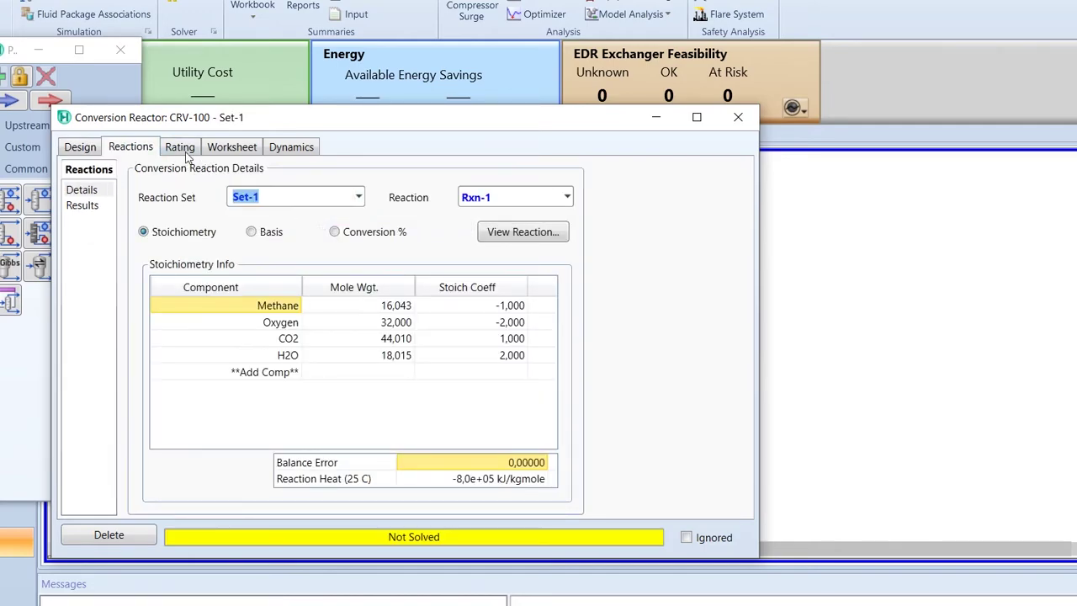
# Step: Set the temperature of both the CH4 and O2 feed streams to 30 C in the reactor's worksheet
pyautogui.click(235, 151)
pyautogui.click(402, 211)
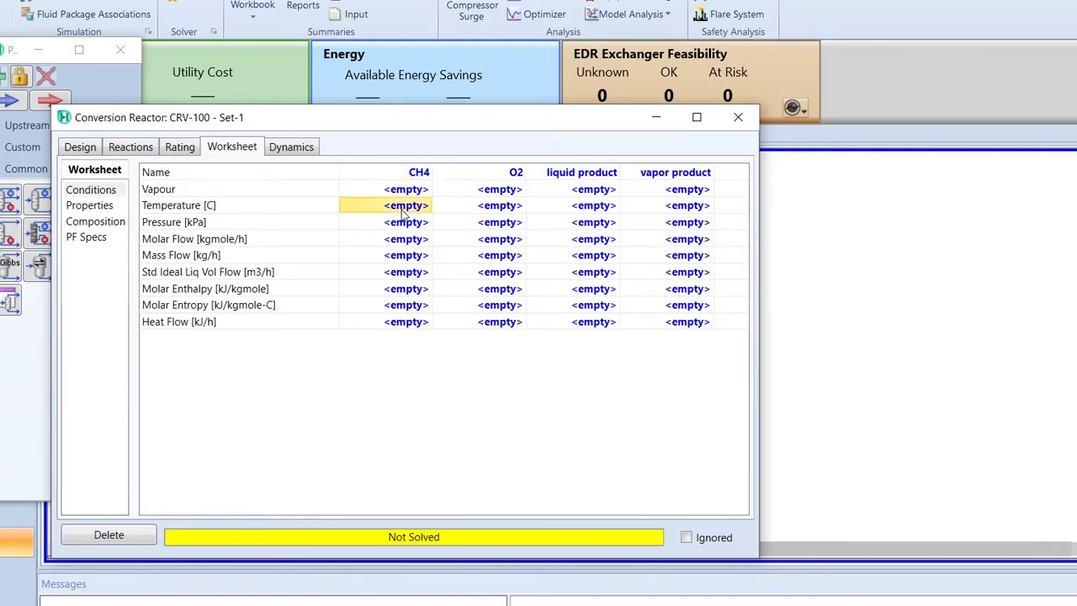
pyautogui.write('30')
pyautogui.press('Return')
pyautogui.press('Right')
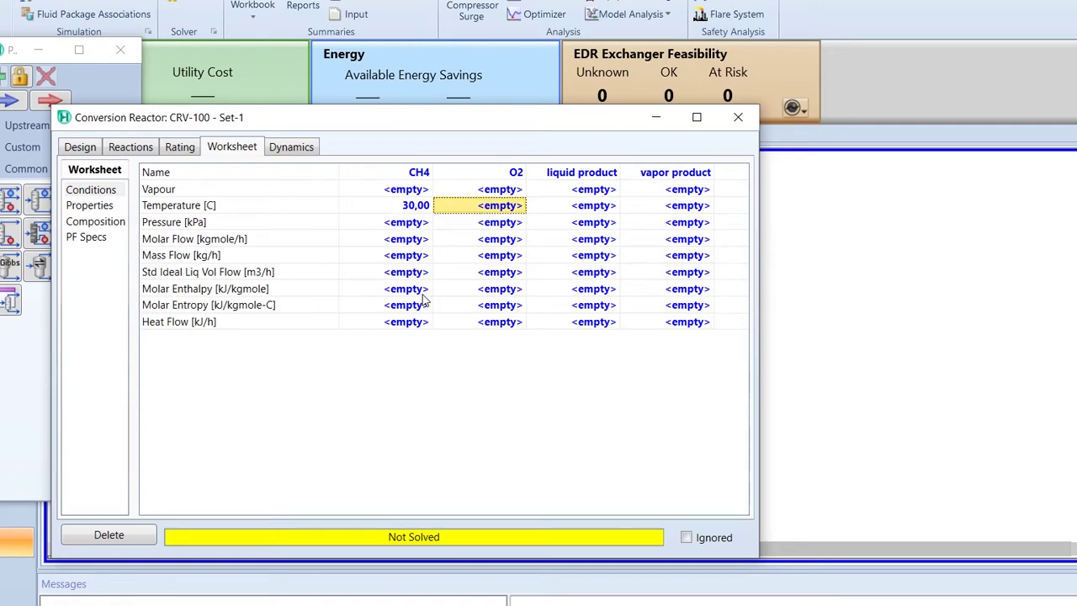
pyautogui.write('30')
pyautogui.press('Return')
# Step: Set the pressure of both the CH4 and O2 feed streams to 200 kPa
pyautogui.press('Down')
pyautogui.press('Left')
pyautogui.write('200')
pyautogui.press('Return')
pyautogui.press('Right')
pyautogui.write('2')
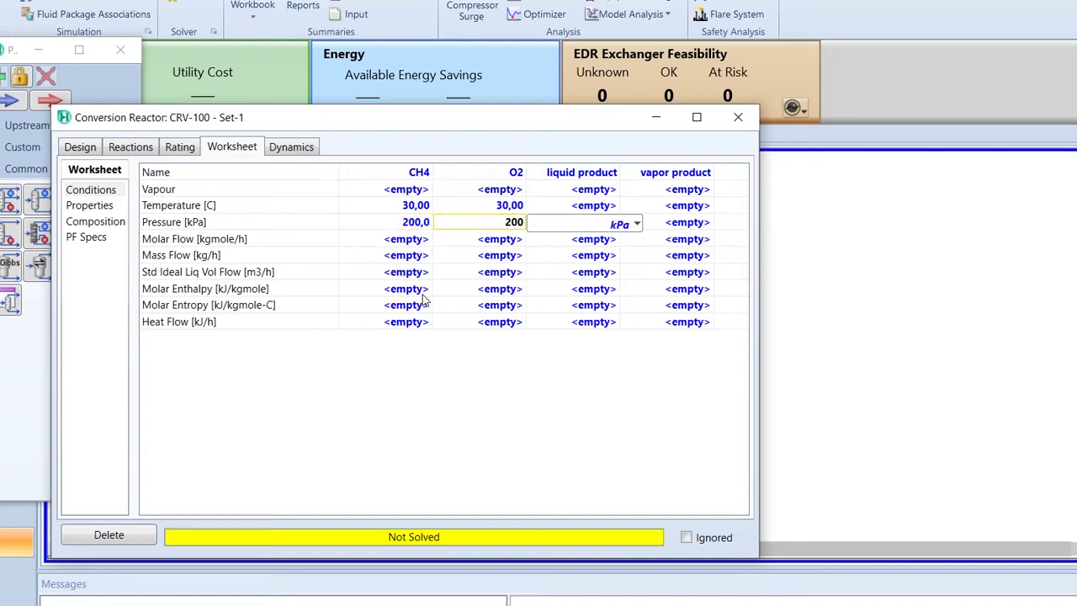
pyautogui.press('Return')
# Step: Set the molar flow to 10 kgmole/h for CH4 and 15 kgmole/h for O2
pyautogui.click(411, 241)
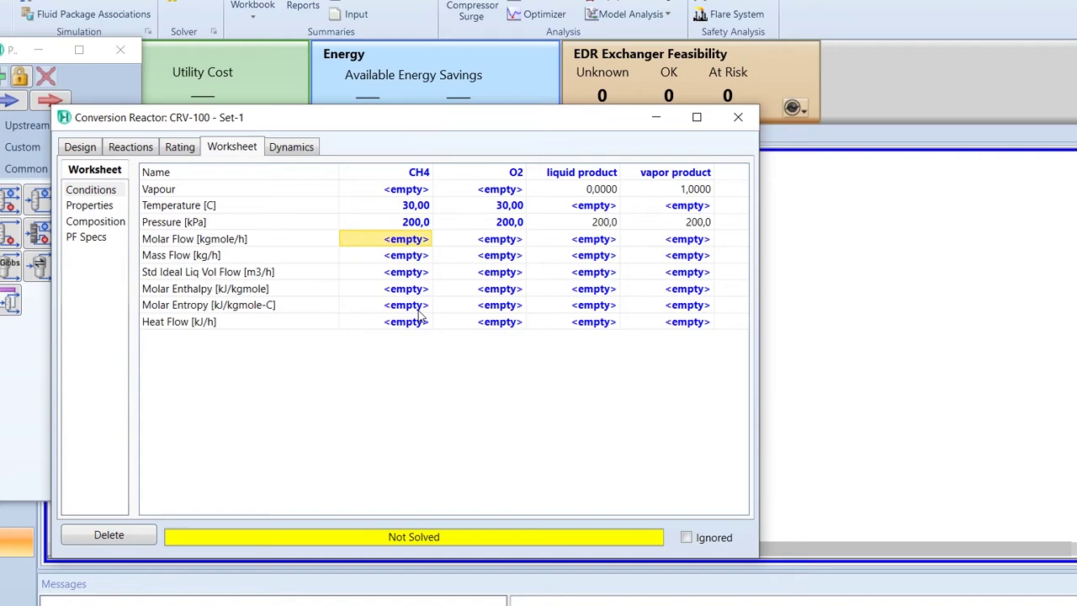
pyautogui.write('10')
pyautogui.press('Return')
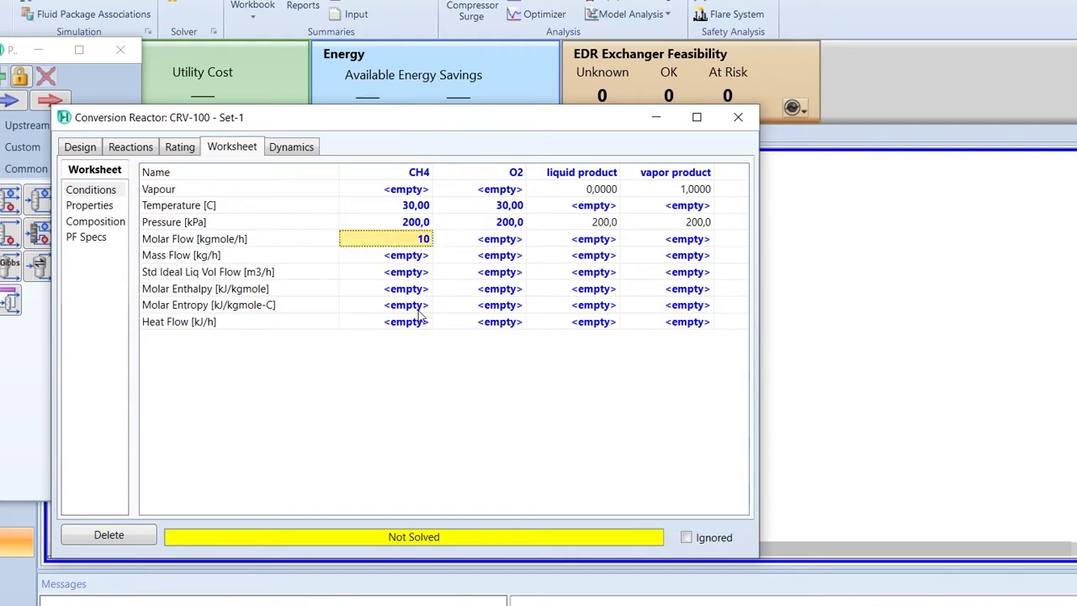
pyautogui.press('Right')
pyautogui.write('15')
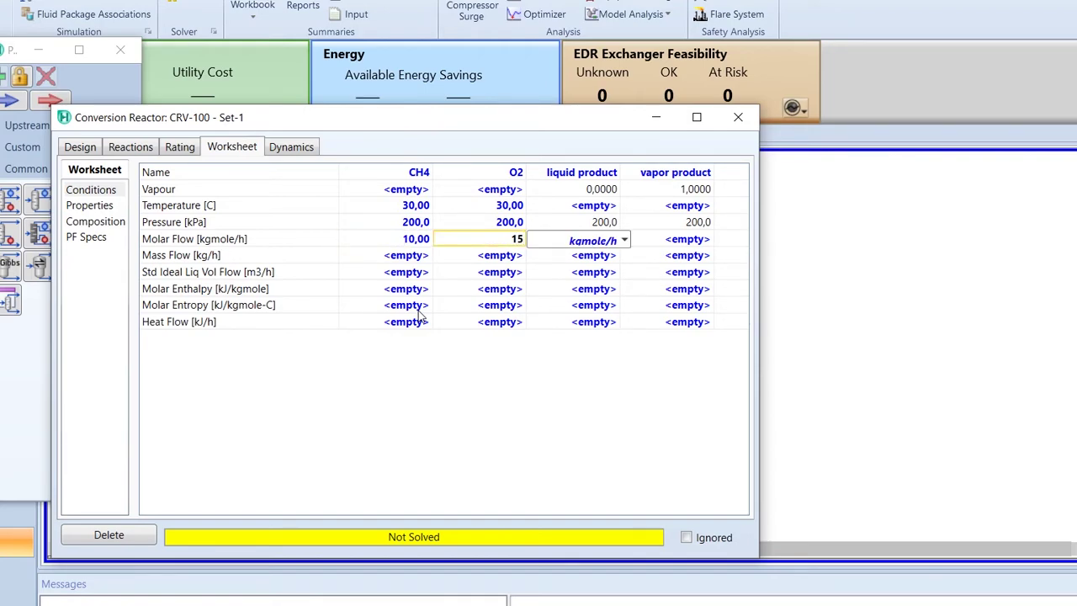
pyautogui.press('Return')
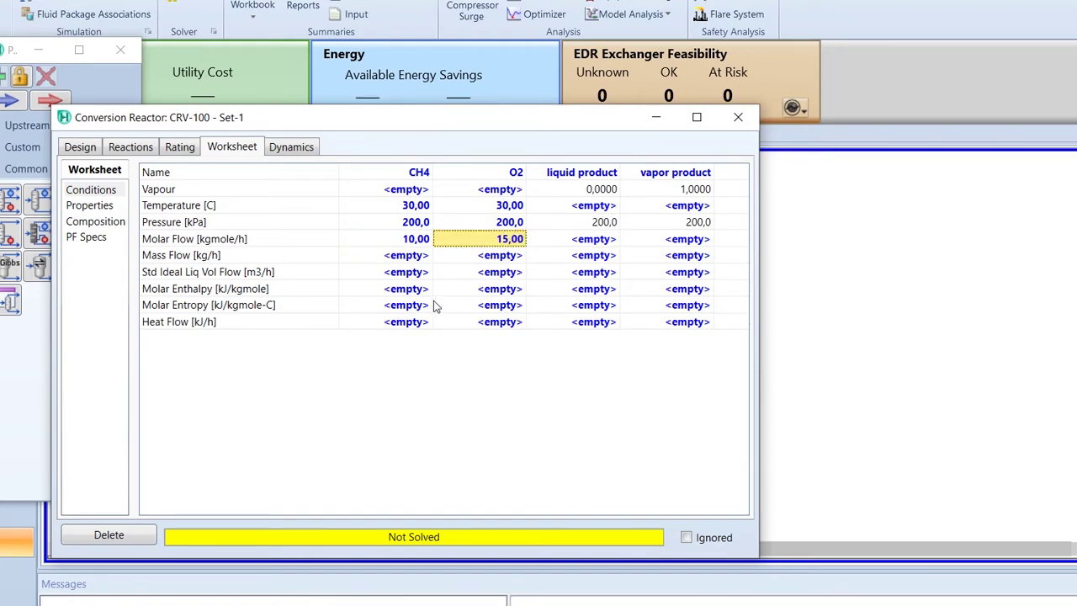
# Step: Define the CH4 stream's composition with a methane mole fraction of 1
pyautogui.click(88, 222)
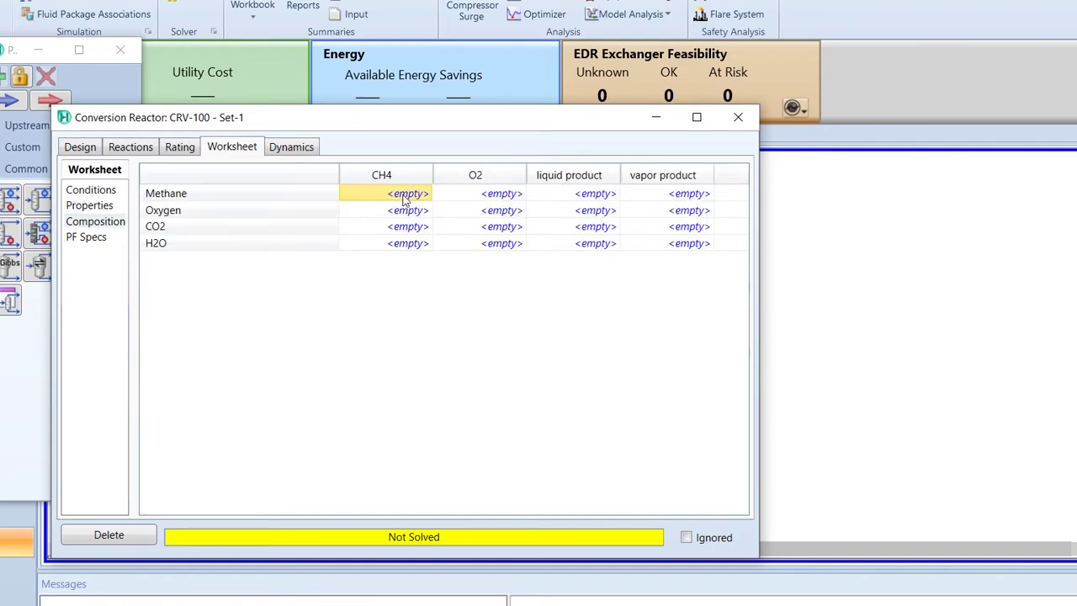
pyautogui.write('1')
pyautogui.press('Return')
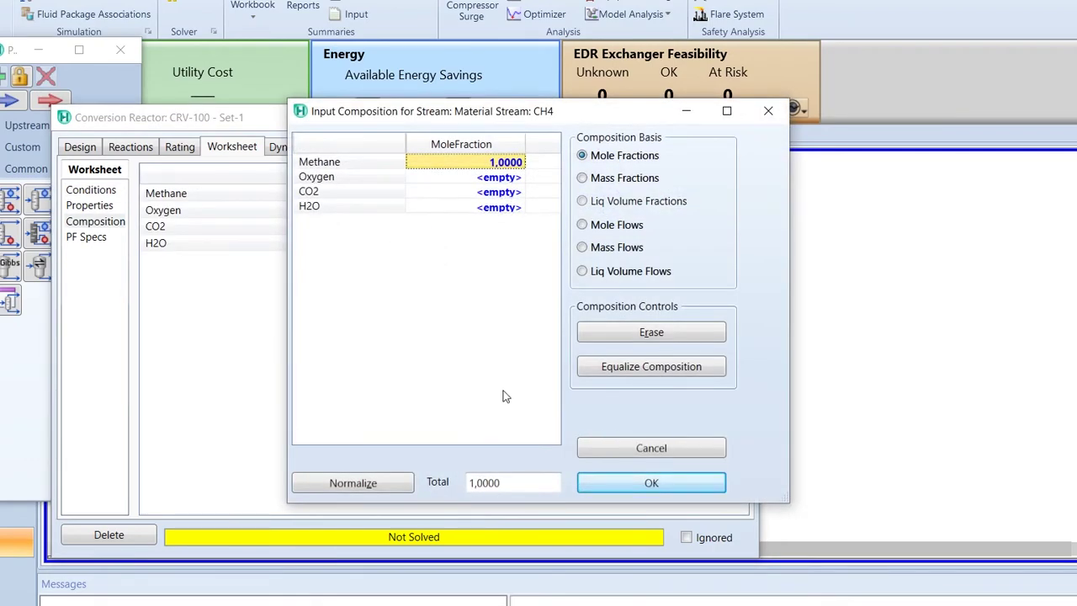
pyautogui.click(690, 483)
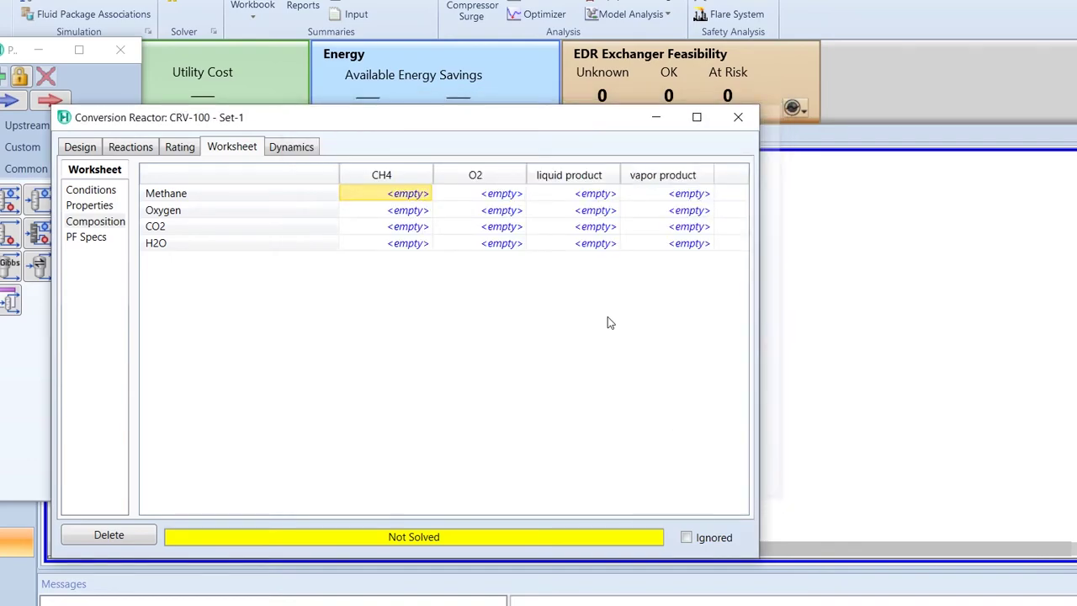
# Step: Define the O2 stream's composition with an oxygen mole fraction of 1 and close the reactor window
pyautogui.click(507, 209)
pyautogui.write('1')
pyautogui.press('Return')
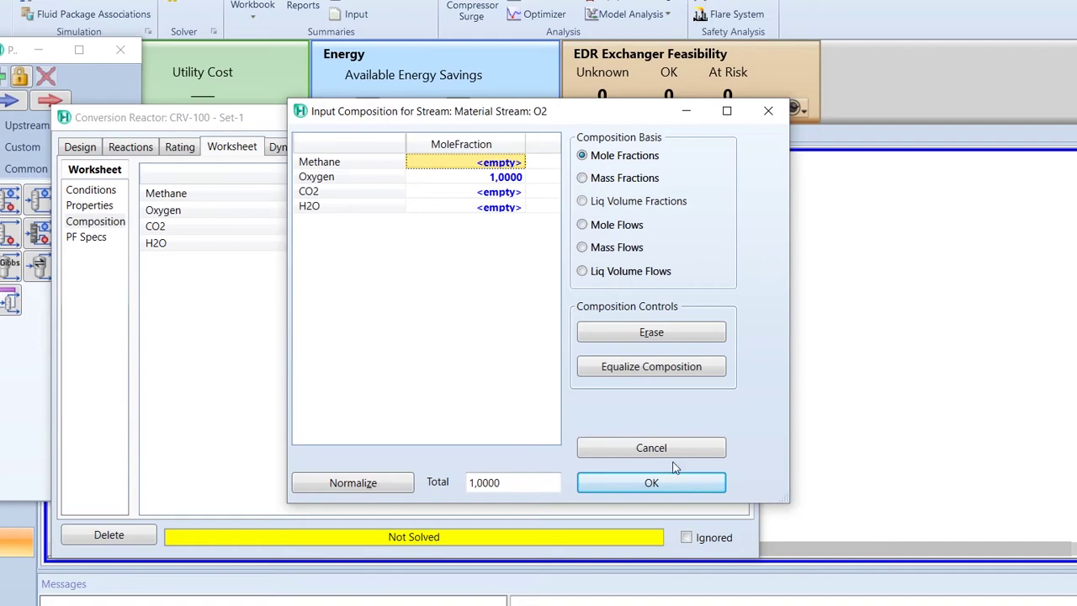
pyautogui.click(662, 488)
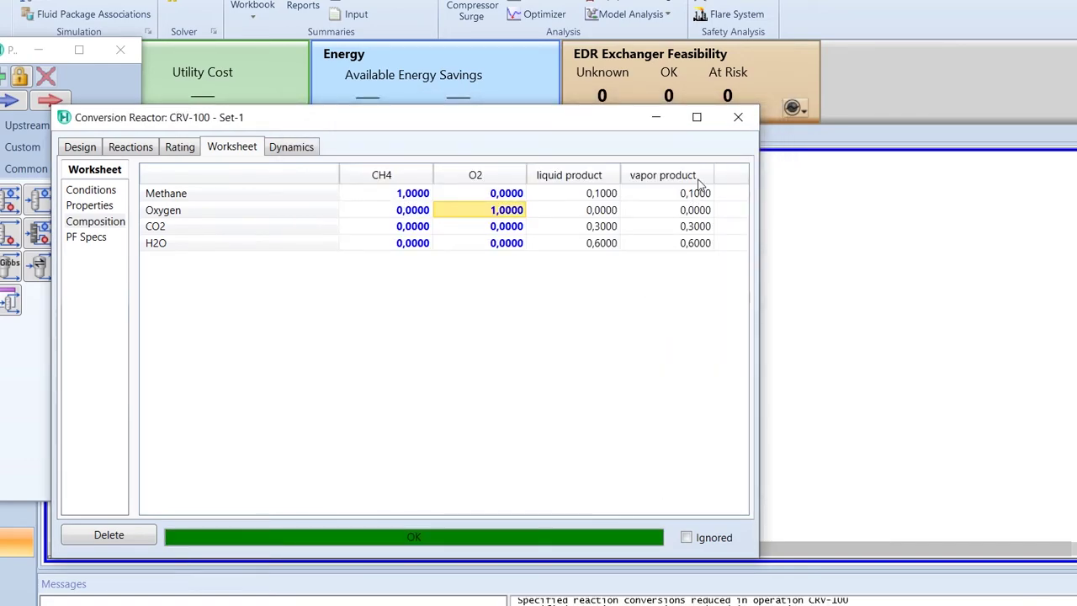
pyautogui.click(738, 117)
# Step: Spread out the flowsheet by moving the vapor product, O2 and CH4 streams farther from the reactor
pyautogui.moveTo(561, 252); pyautogui.dragTo(714, 224)
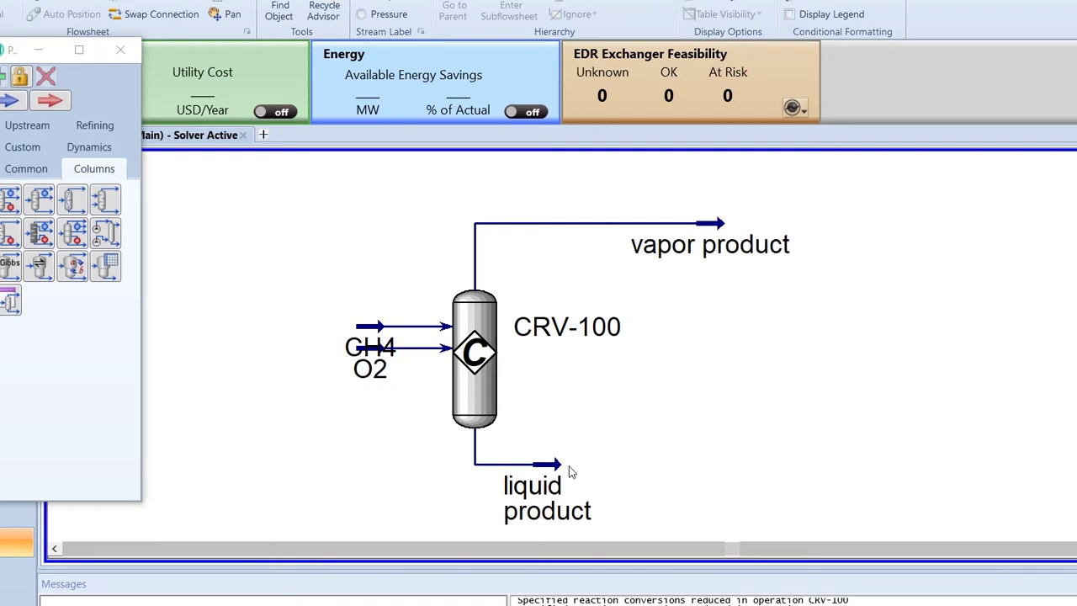
pyautogui.moveTo(370, 367); pyautogui.dragTo(366, 438)
pyautogui.moveTo(367, 327); pyautogui.dragTo(323, 275)
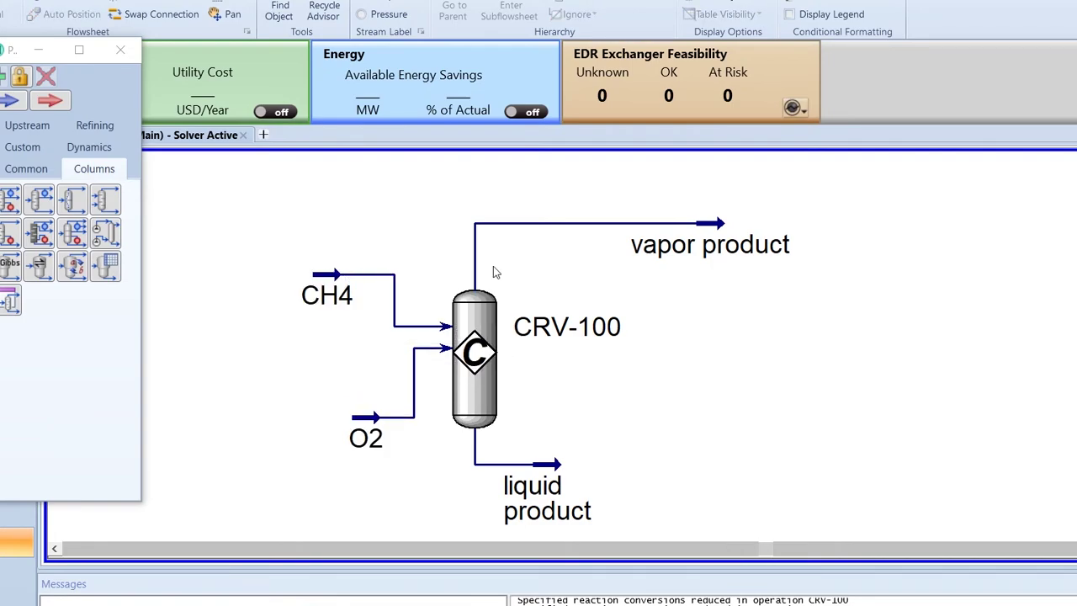
# Step: Show the property table of the vapor product stream on the flowsheet
pyautogui.click(722, 234)
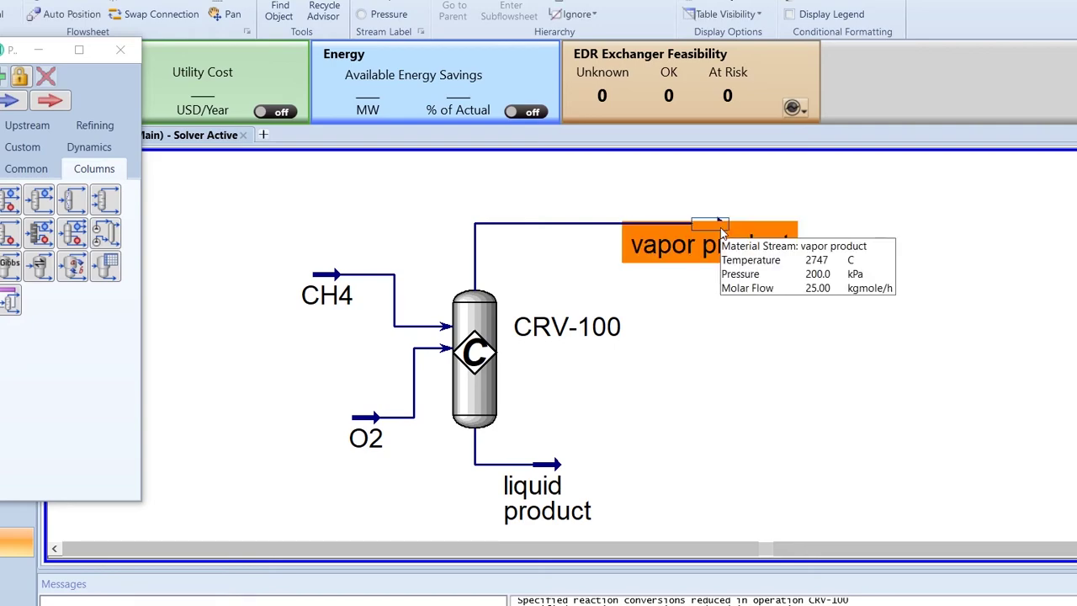
pyautogui.rightClick(633, 237)
pyautogui.click(704, 516)
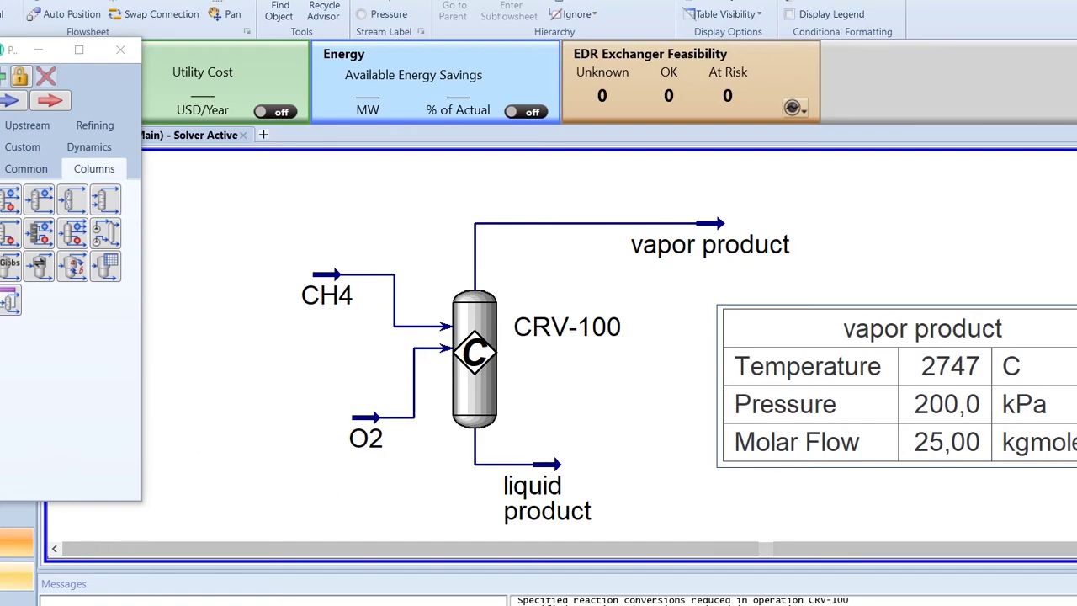
# Step: Search for n2, add Nitrogen to Component List - 1, and return to the simulation environment, choosing holding mode
pyautogui.click(17, 512)
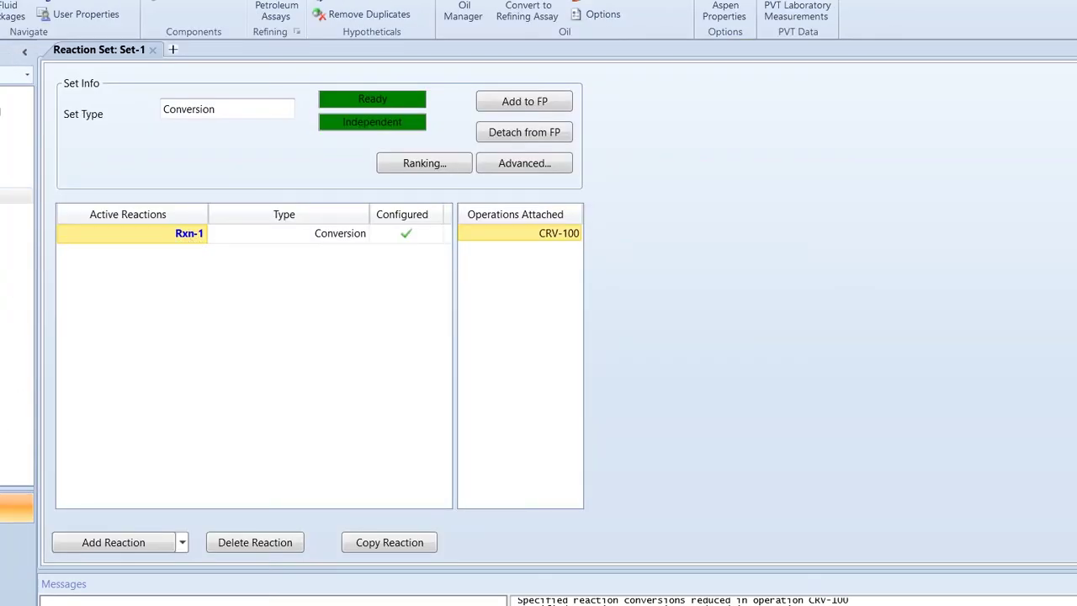
pyautogui.click(17, 130)
pyautogui.click(695, 139)
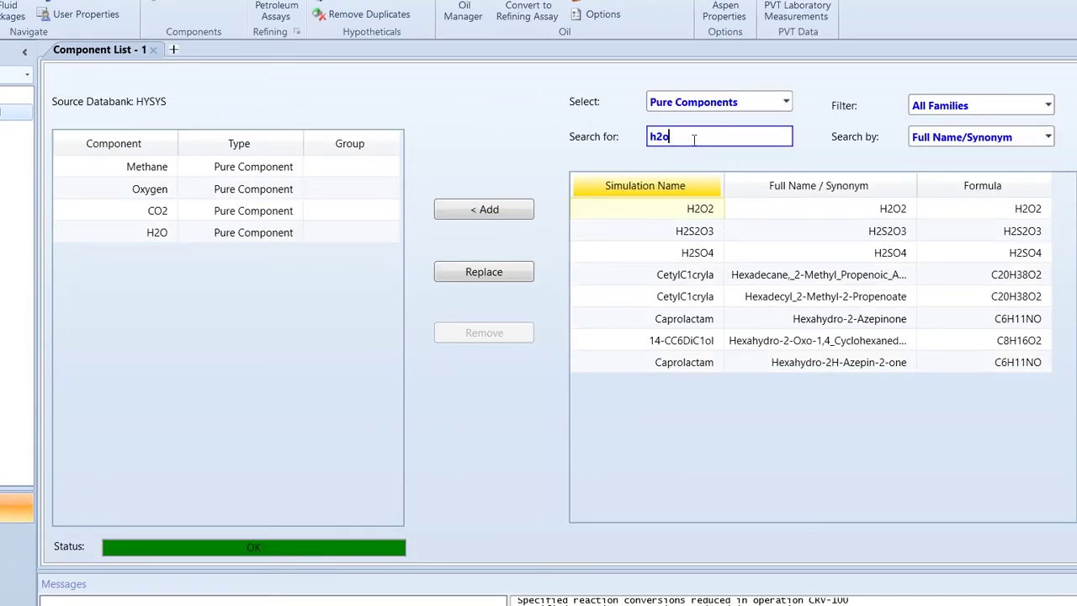
pyautogui.press('BackSpace')
pyautogui.press('BackSpace')
pyautogui.press('BackSpace')
pyautogui.write('n2')
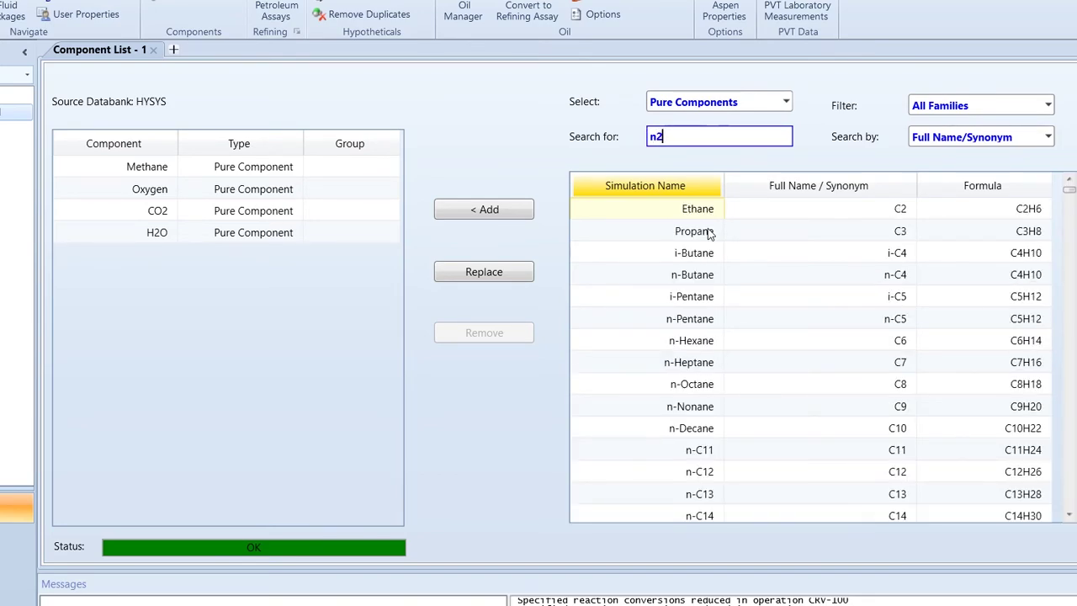
pyautogui.click(673, 208)
pyautogui.click(490, 210)
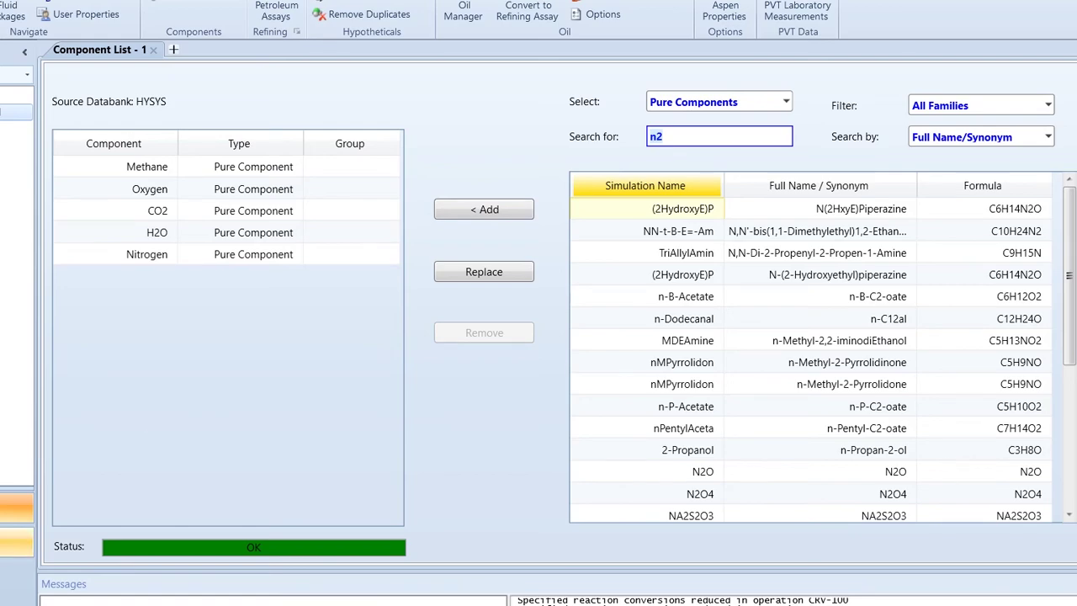
pyautogui.click(17, 543)
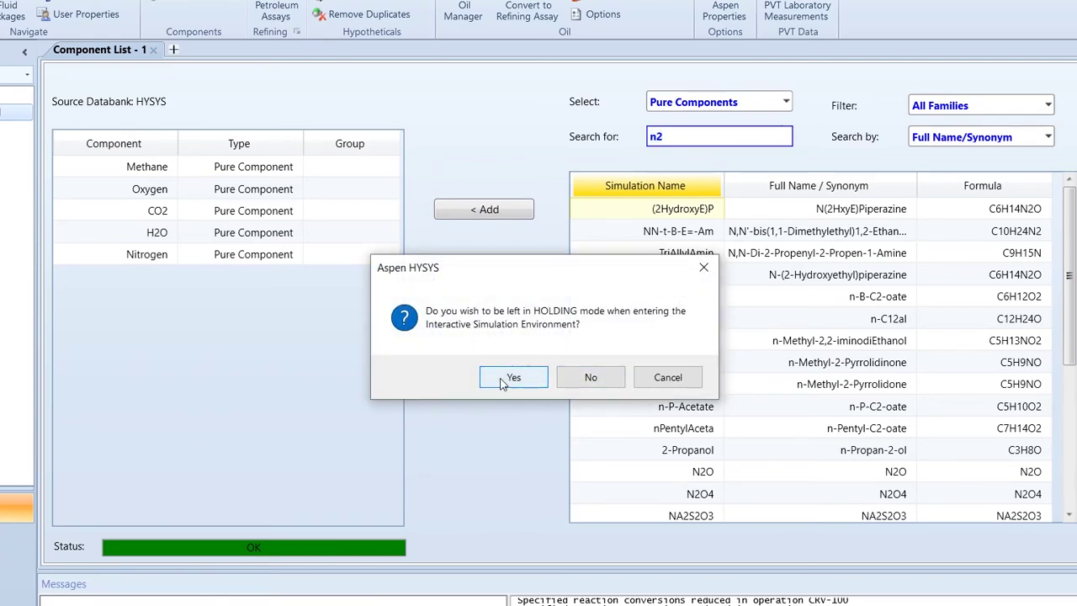
pyautogui.click(505, 380)
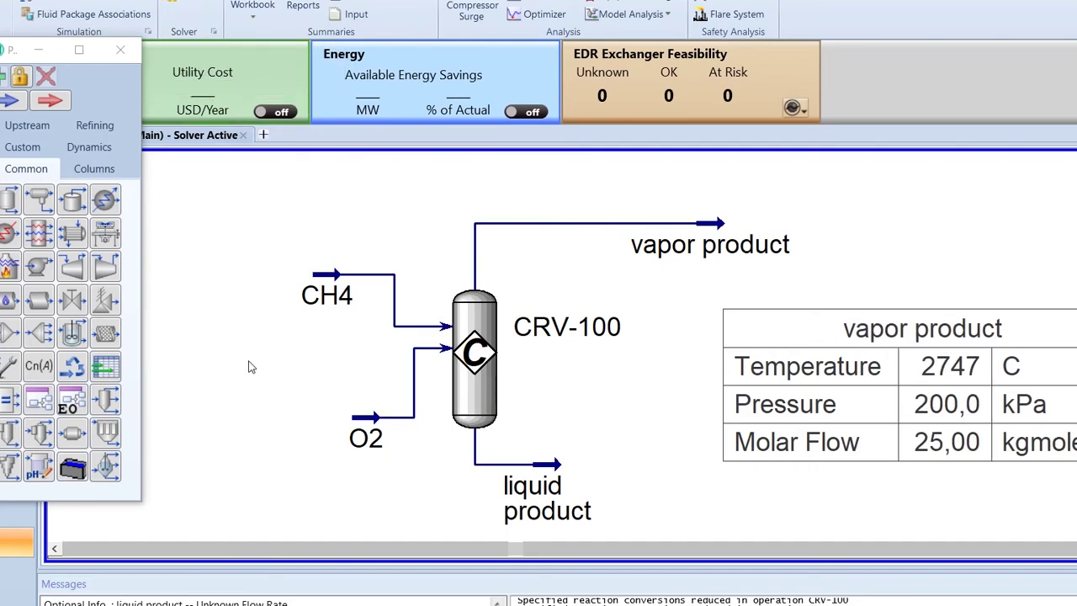
# Step: Move the O2 stream farther from the reactor and set its oxygen mole fraction to 0.2
pyautogui.moveTo(368, 418); pyautogui.dragTo(311, 408)
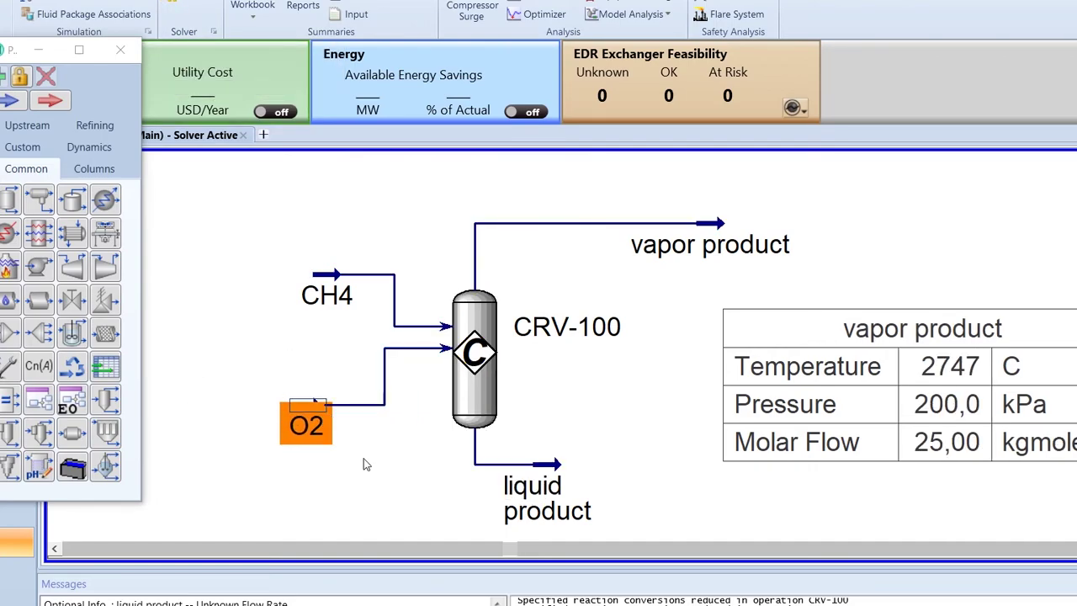
pyautogui.doubleClick(313, 411)
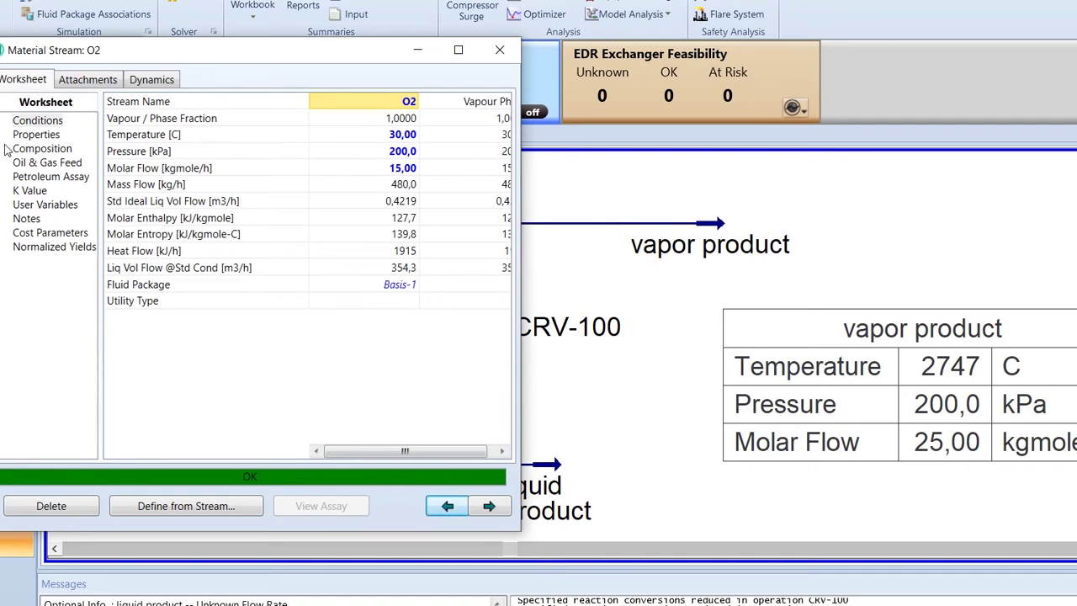
pyautogui.click(53, 165)
pyautogui.click(44, 150)
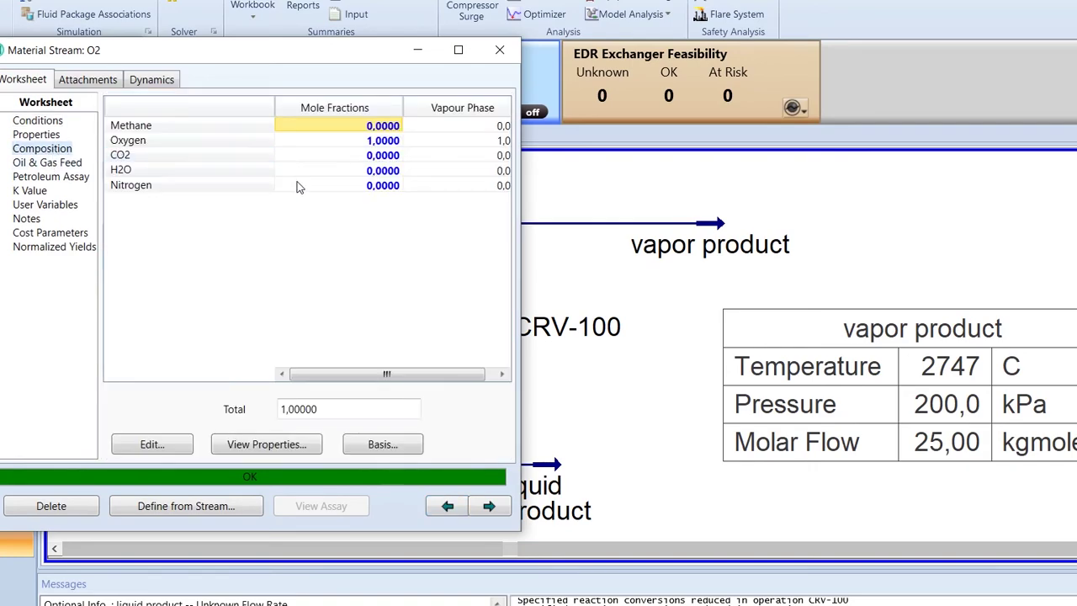
pyautogui.click(384, 141)
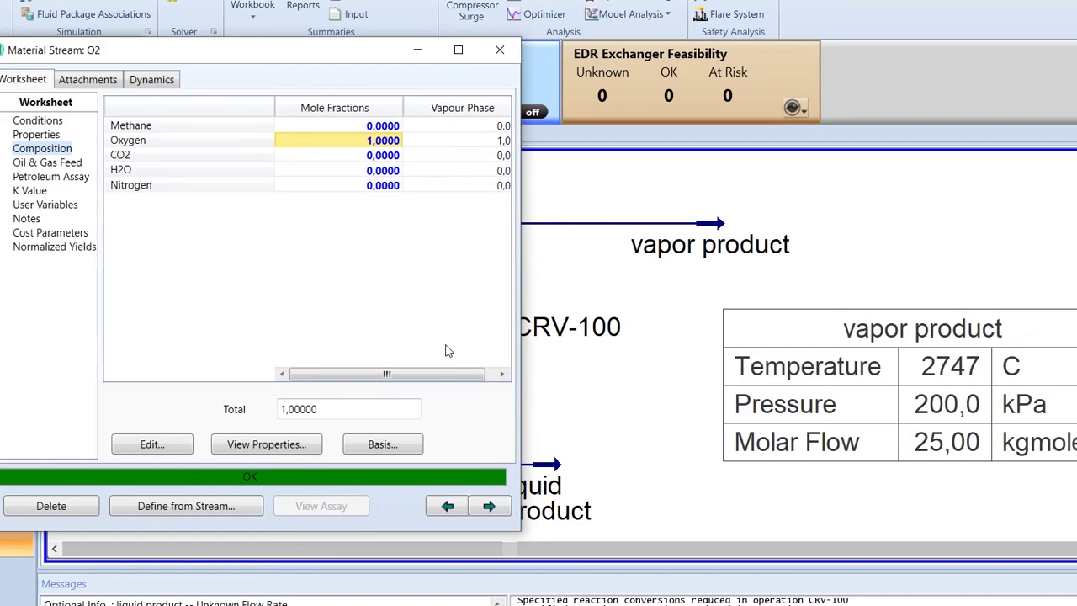
pyautogui.write('0.2')
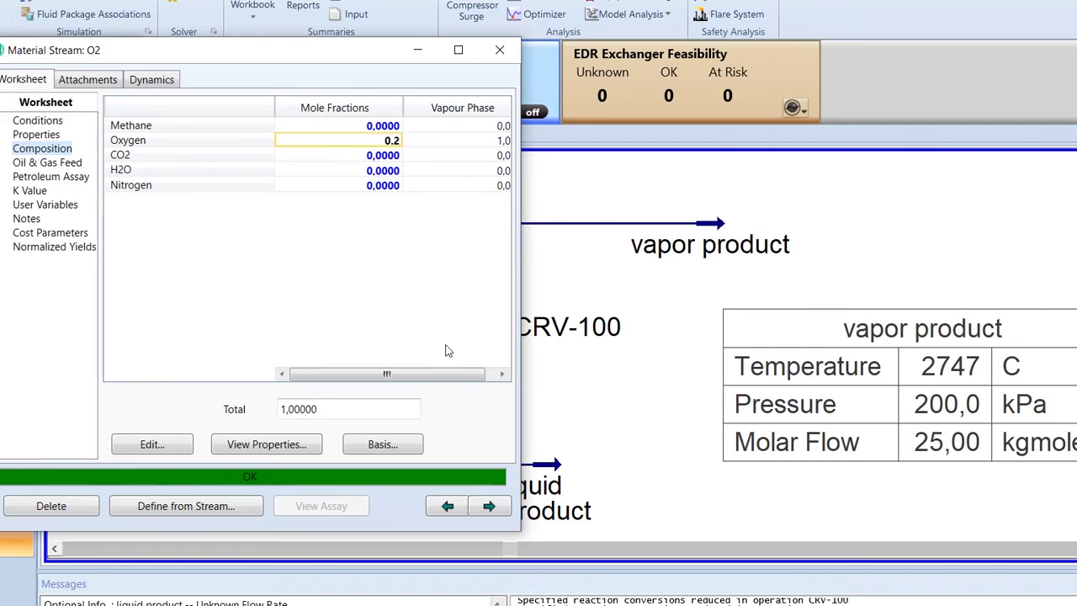
pyautogui.press('Return')
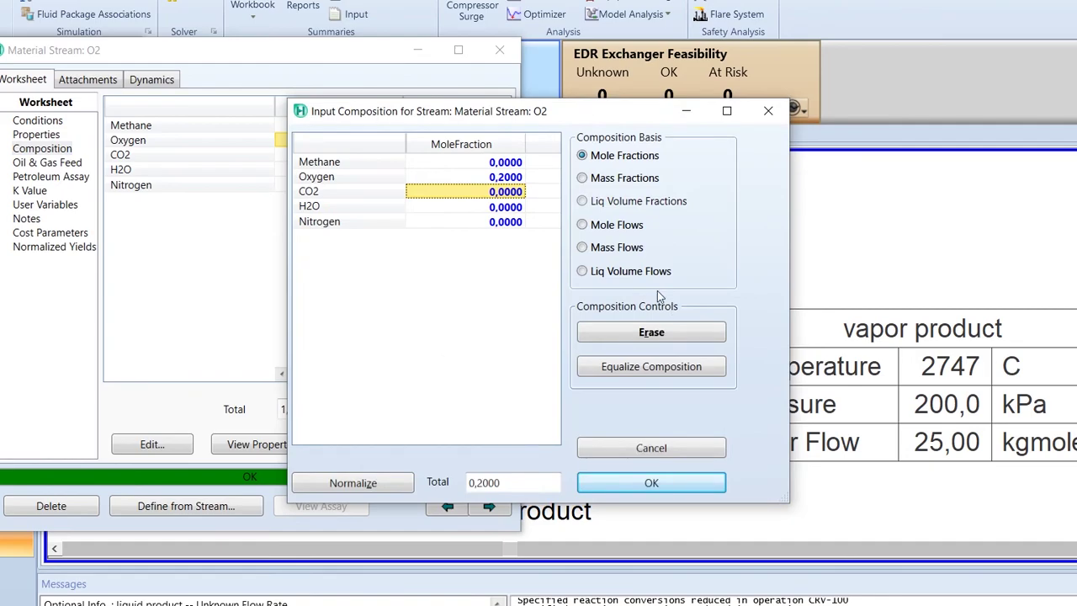
# Step: Set the nitrogen mole fraction of the O2 stream to 0.8, accept the composition and close the stream window
pyautogui.click(514, 221)
pyautogui.write('0.8')
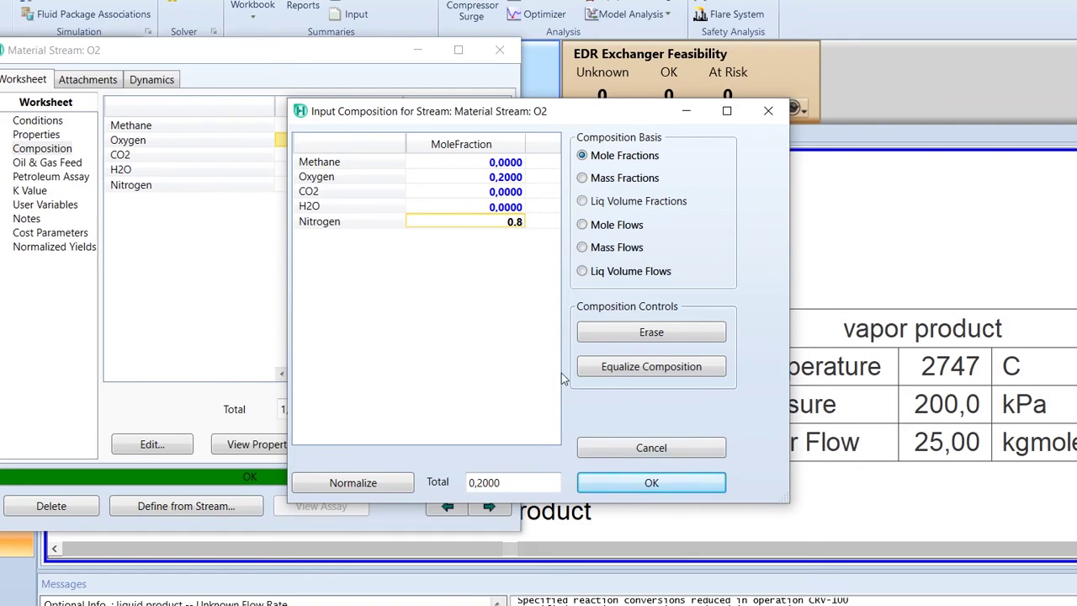
pyautogui.click(541, 477)
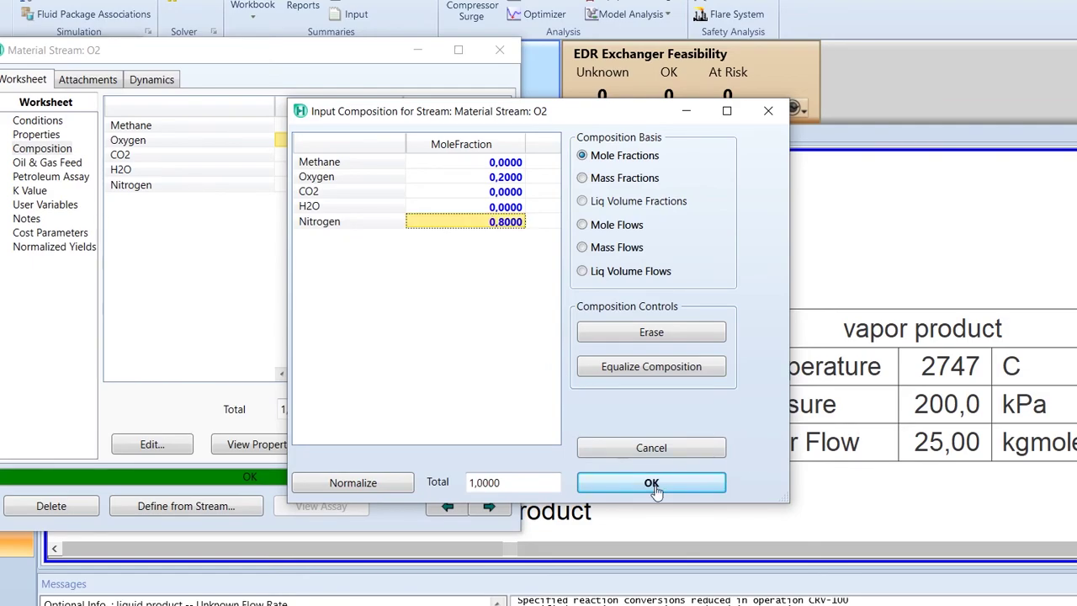
pyautogui.click(654, 485)
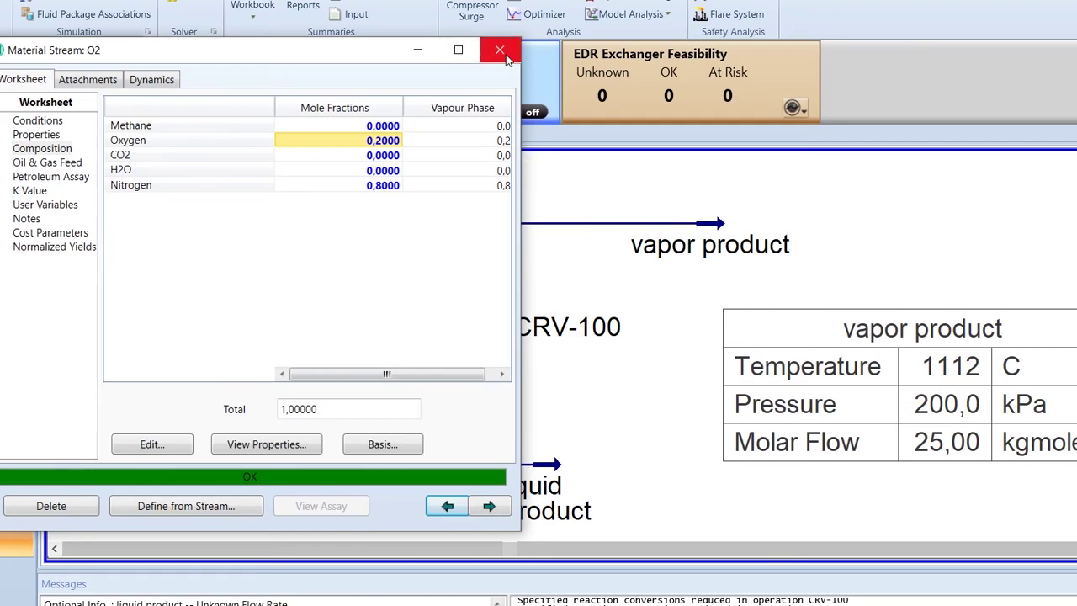
pyautogui.click(502, 52)
# Step: Move the liquid product stream farther from the reactor and check the conditions of the vapor product stream
pyautogui.moveTo(695, 244)
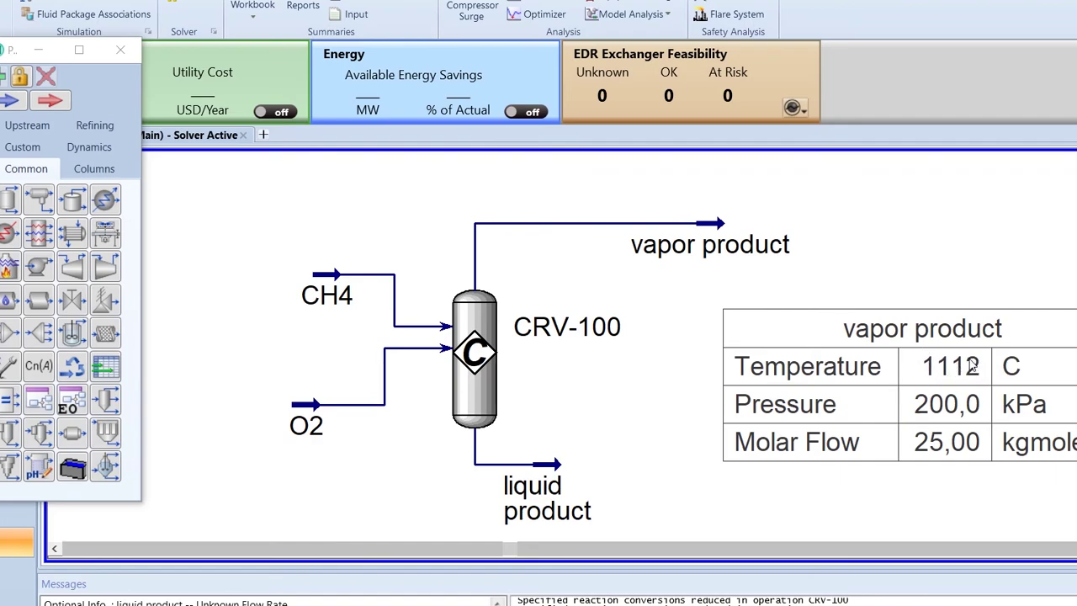
pyautogui.moveTo(561, 478); pyautogui.dragTo(625, 506)
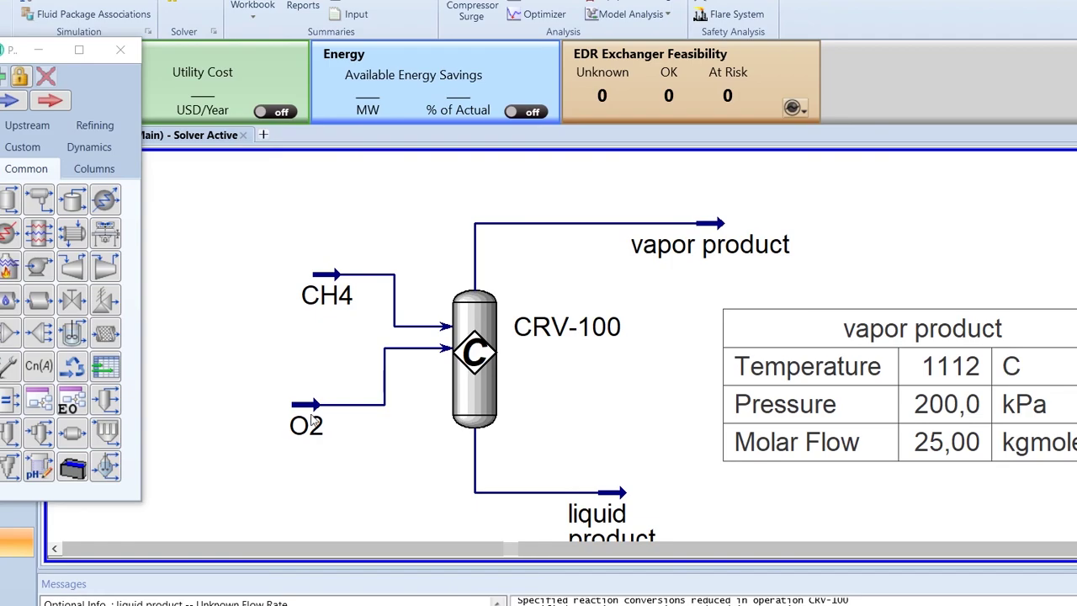
pyautogui.moveTo(308, 414)
pyautogui.moveTo(703, 244)
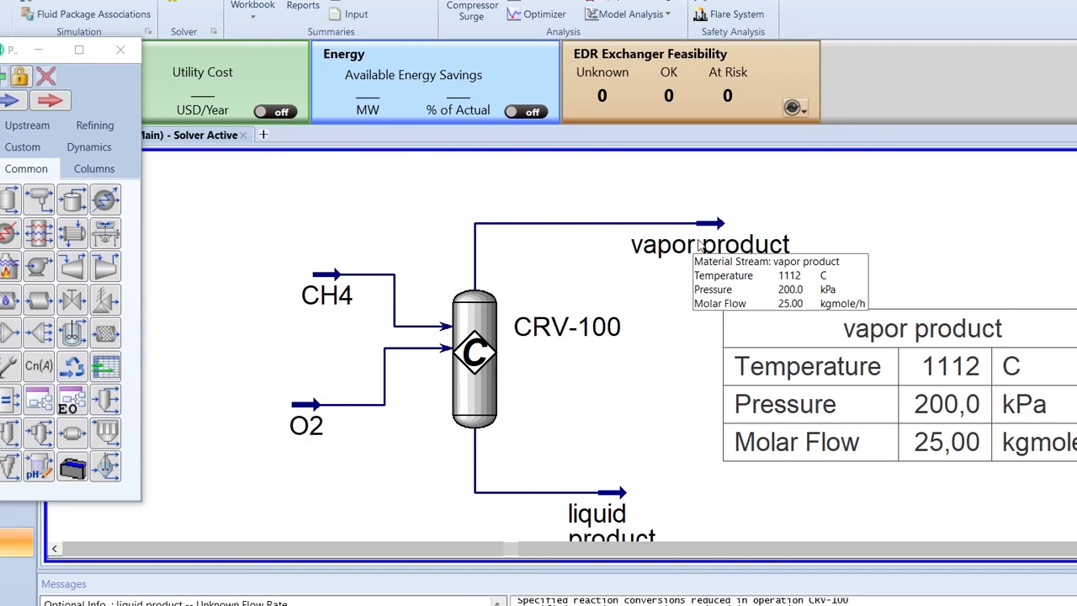